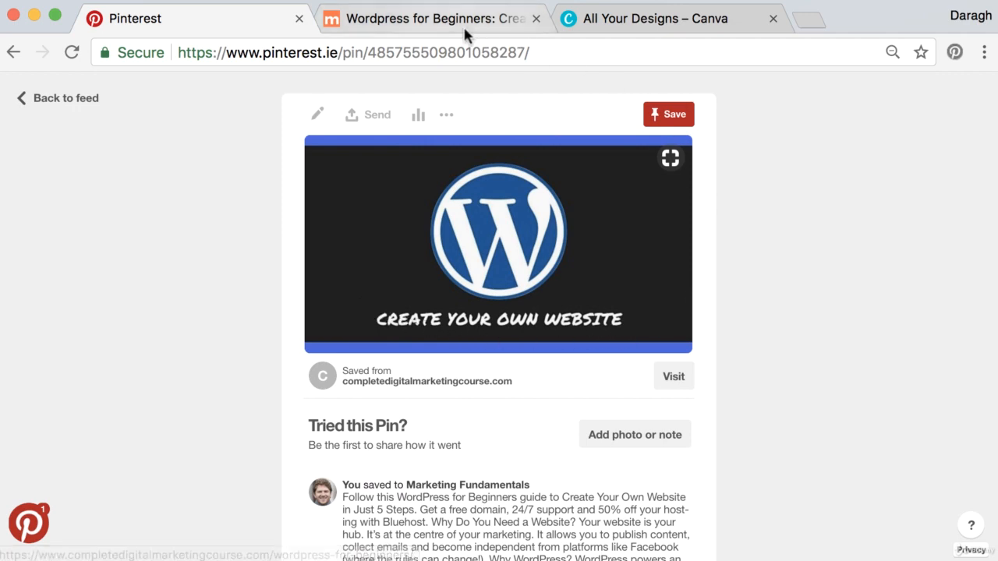
Review the title and featured image of the WordPress for Beginners blog post
click(499, 22)
scroll(327, 163, up, 4)
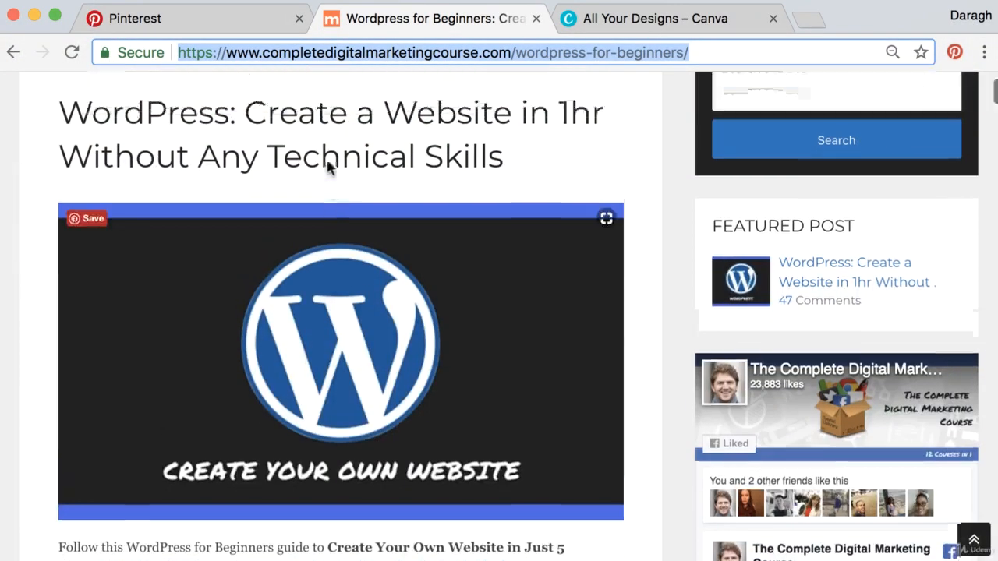
scroll(328, 164, down, 1)
scroll(326, 165, down, 1)
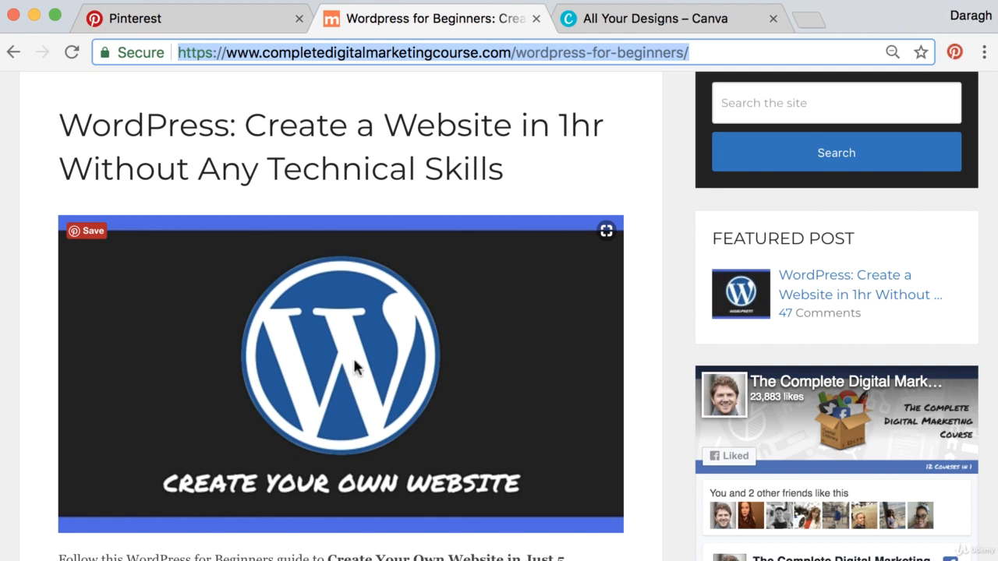
Search Pinterest for "create a website" and examine the shape and design of the resulting pins
click(257, 20)
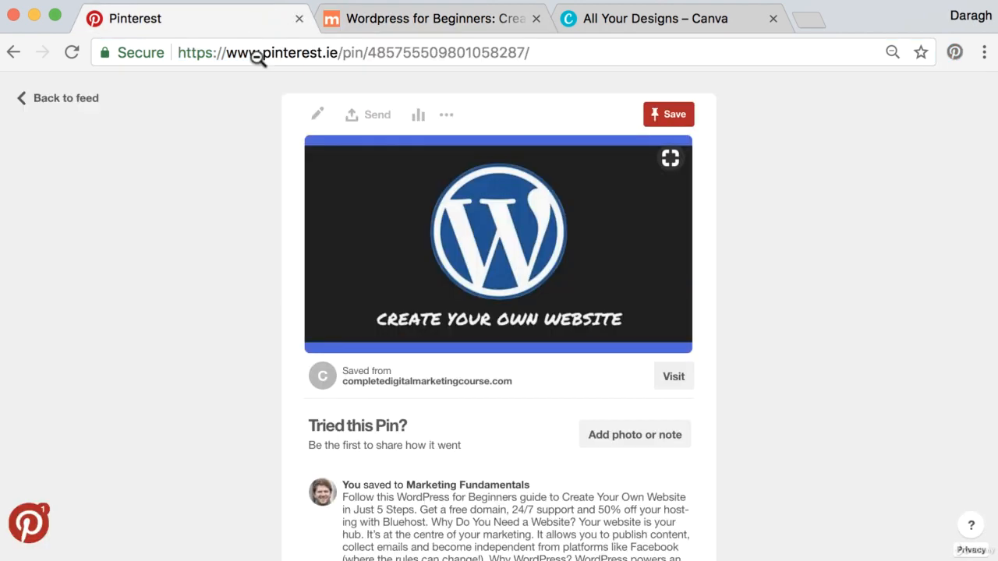
click(58, 101)
click(202, 94)
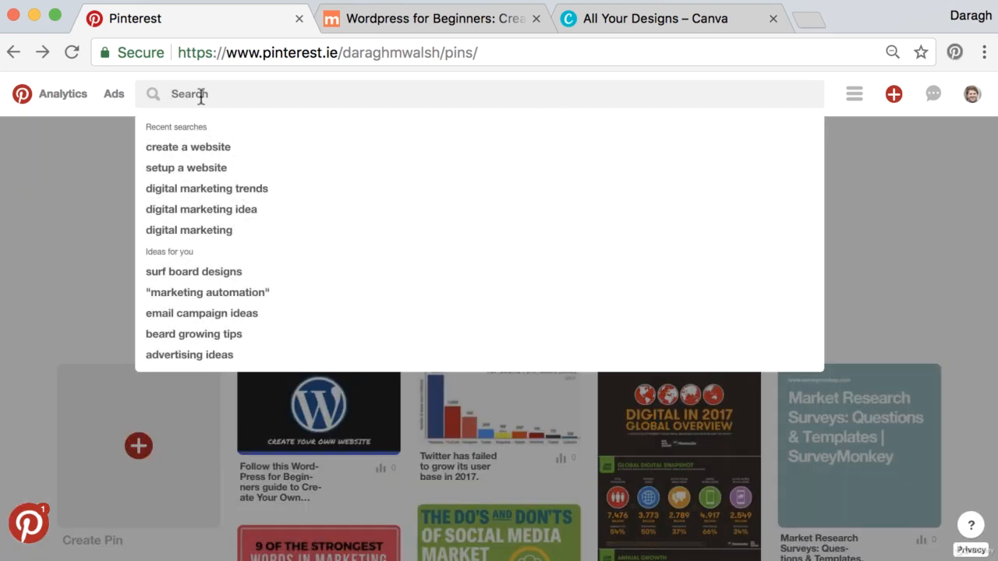
click(200, 149)
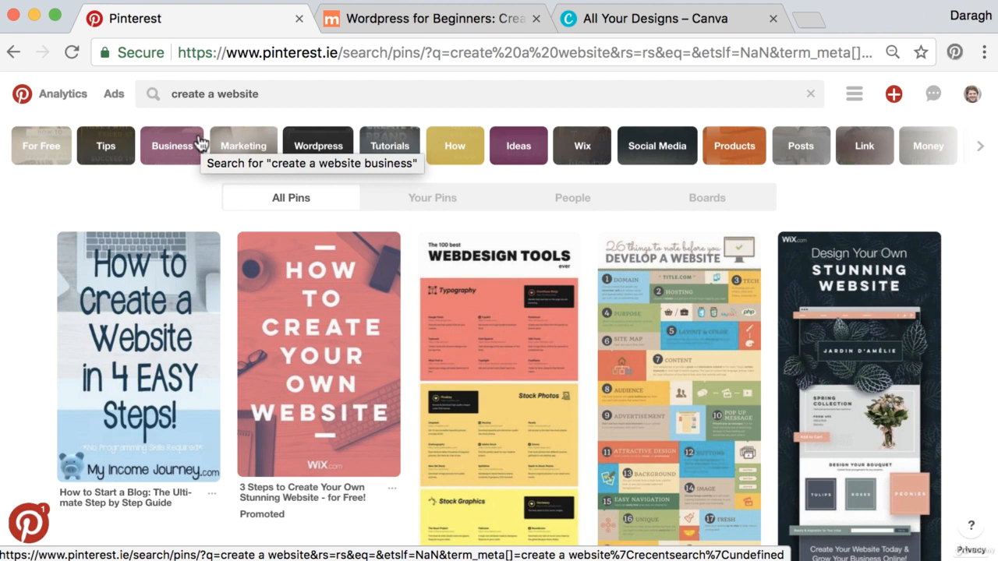
scroll(200, 146, down, 1)
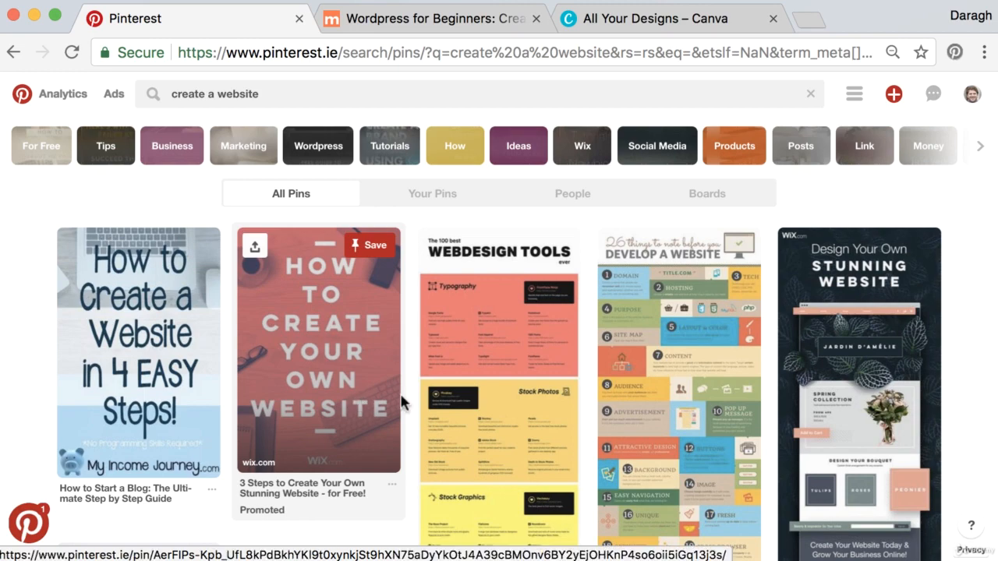
scroll(504, 401, down, 5)
scroll(503, 400, up, 5)
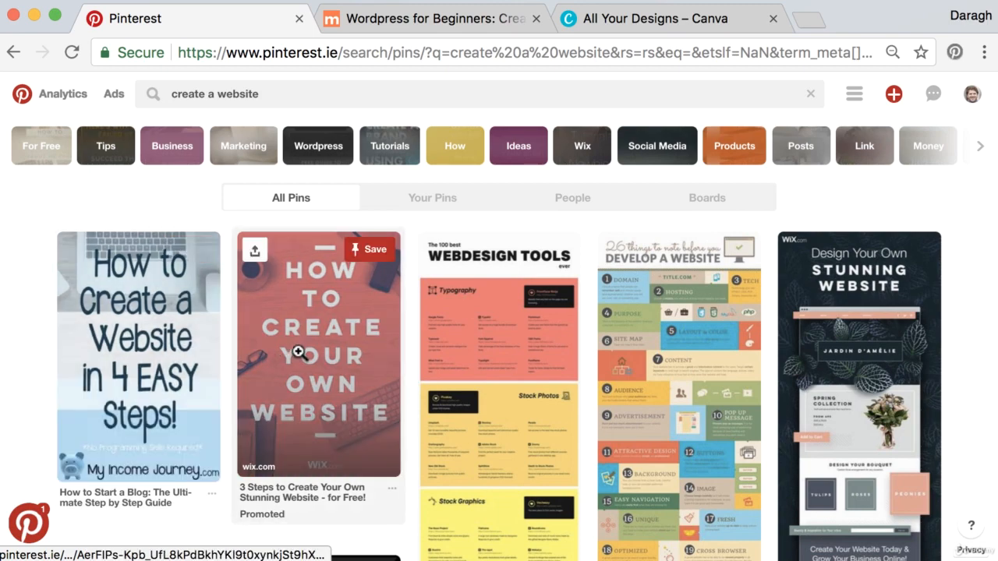
scroll(297, 351, down, 5)
scroll(297, 351, up, 5)
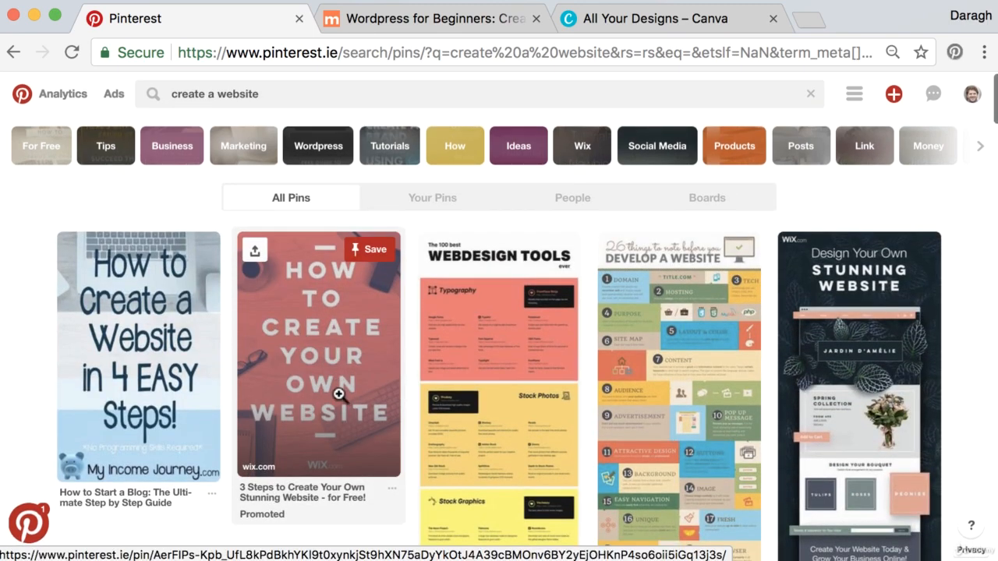
View the profile's own WordPress pin and compare it with the "create a website" search results
click(13, 52)
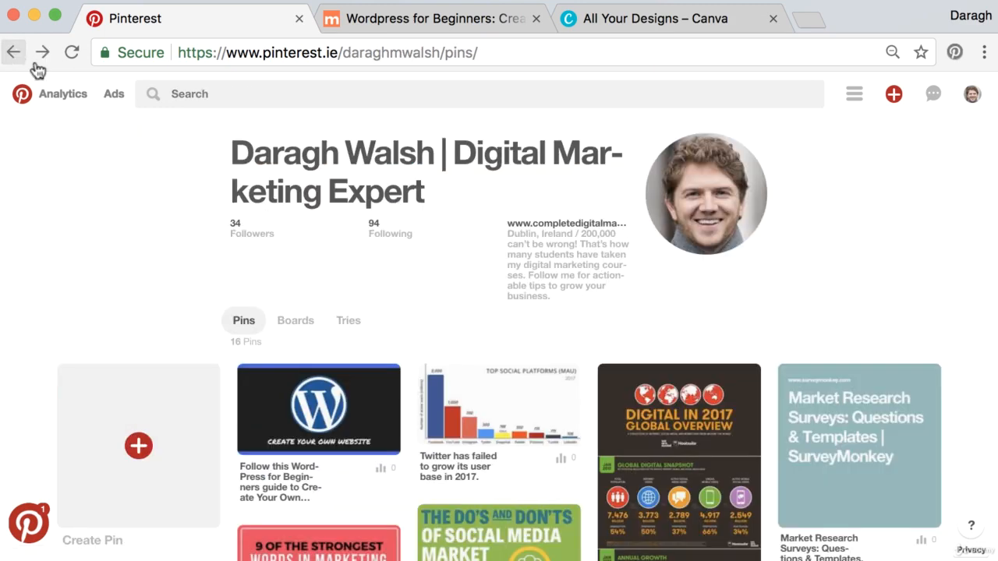
click(307, 388)
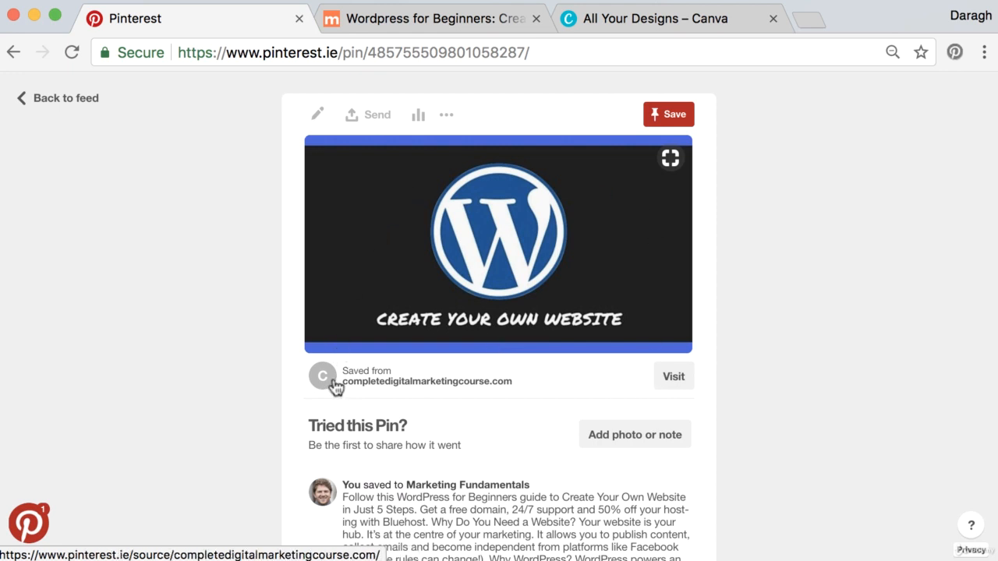
click(13, 52)
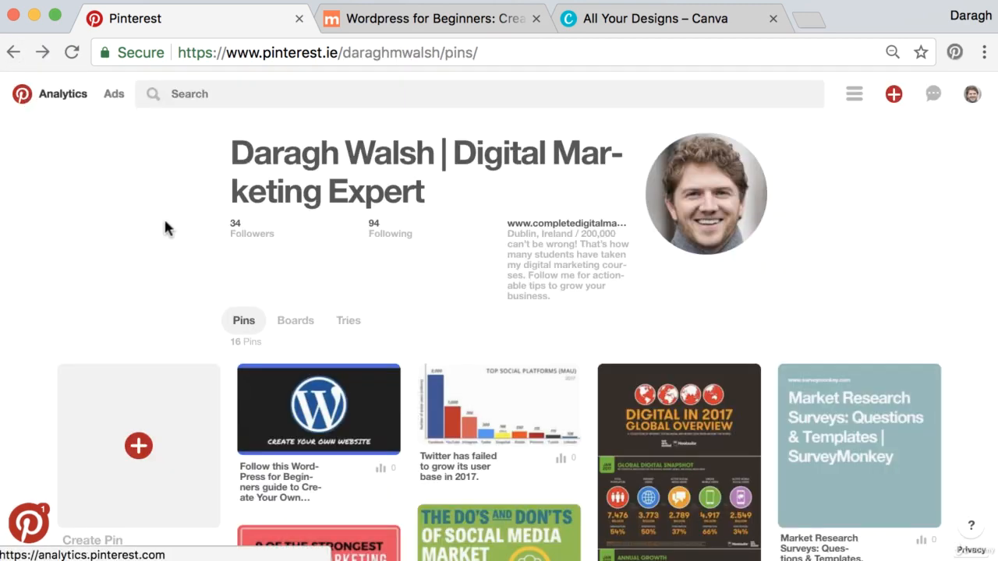
click(13, 51)
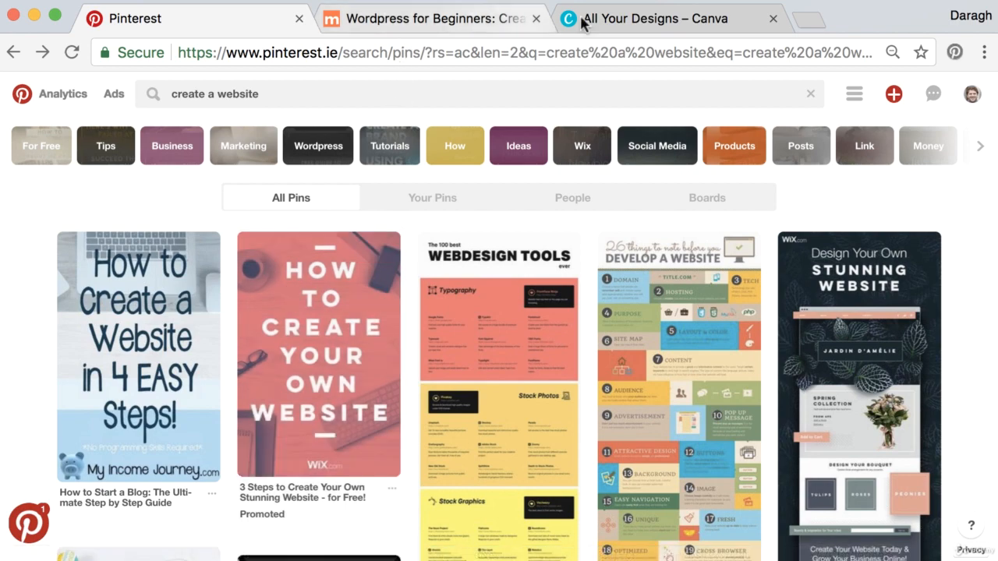
Switch to Canva and create a new design of the Pinterest Graphic type, 735 px × 1102 px
drag(584, 24, 367, 25)
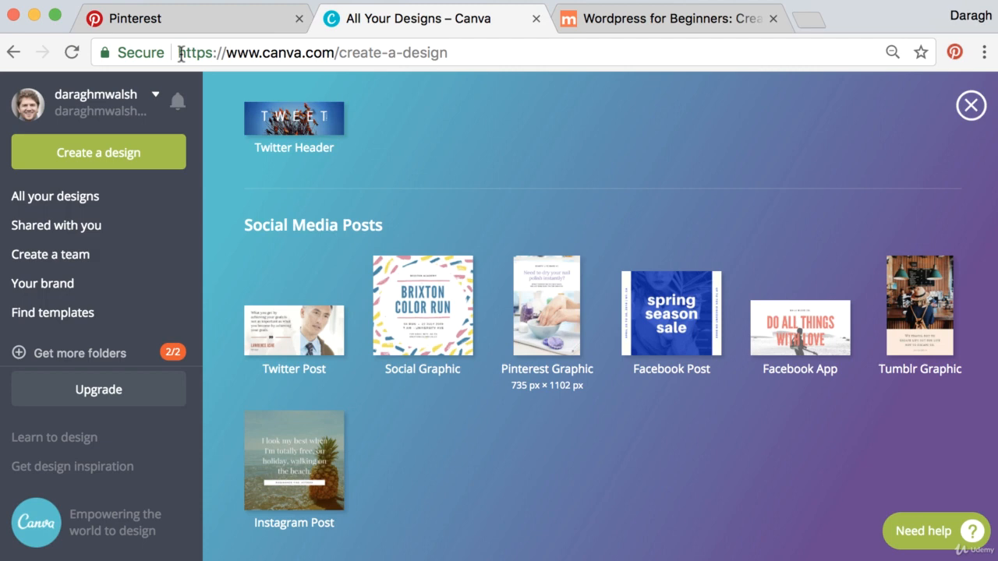
drag(181, 53, 333, 52)
click(573, 408)
scroll(573, 409, up, 3)
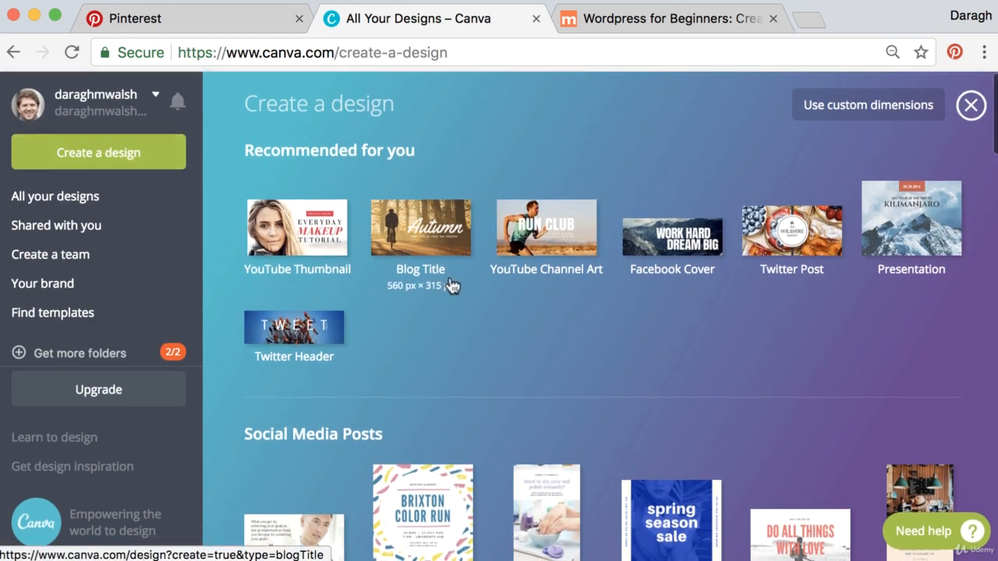
scroll(452, 286, down, 3)
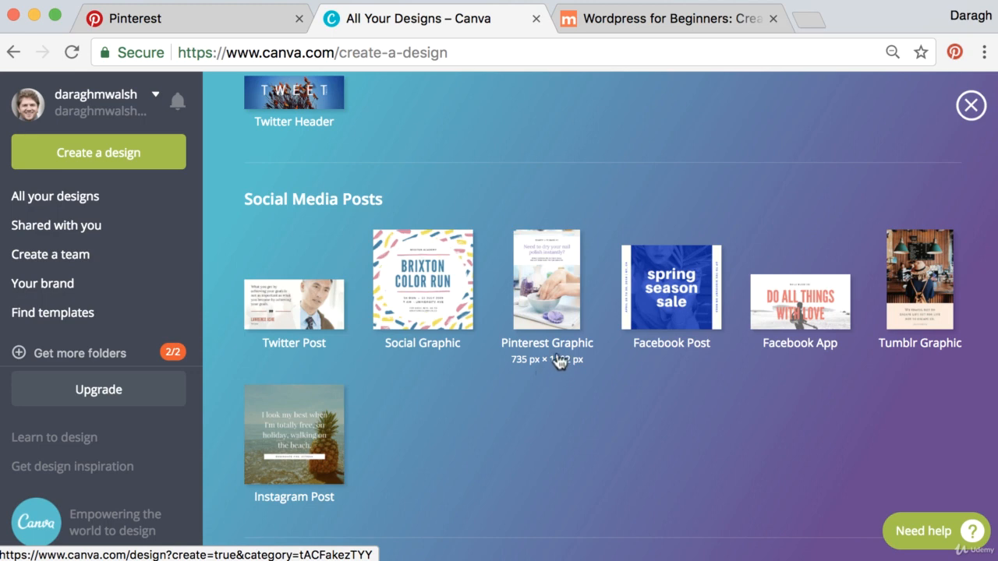
click(543, 312)
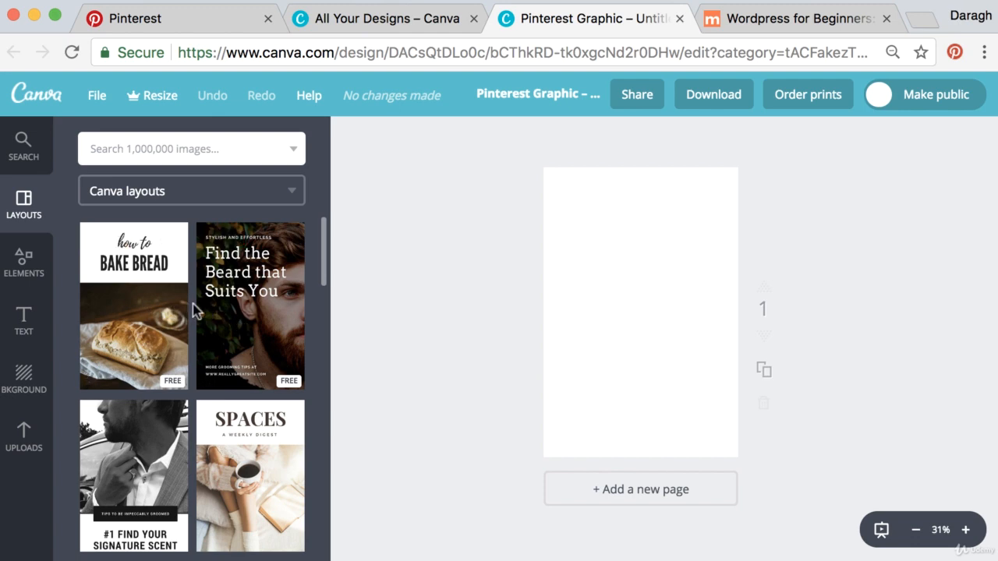
Browse the Canva layouts and apply the "Get the Messy Look Just Right" layout to the blank page
scroll(195, 310, down, 10)
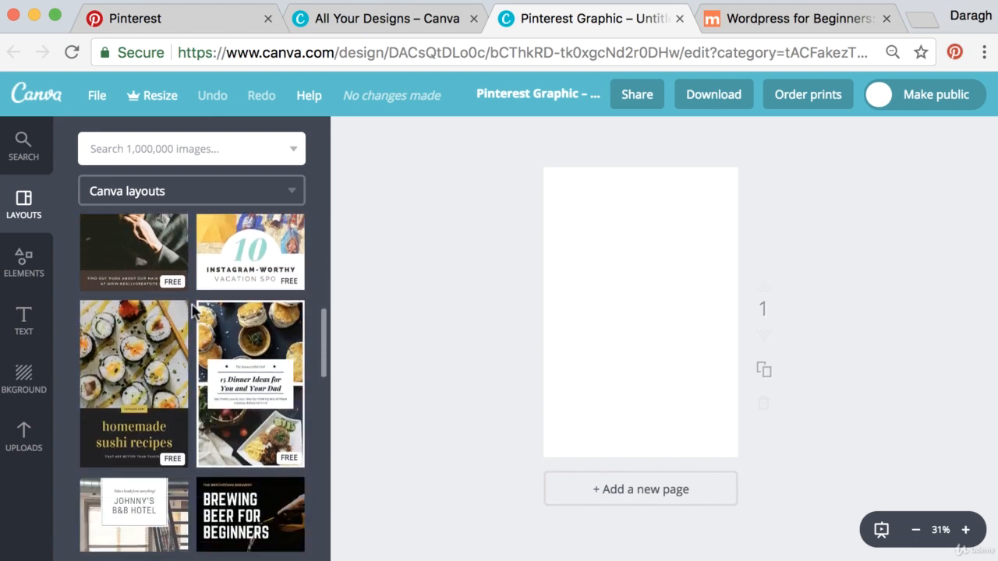
scroll(195, 312, down, 8)
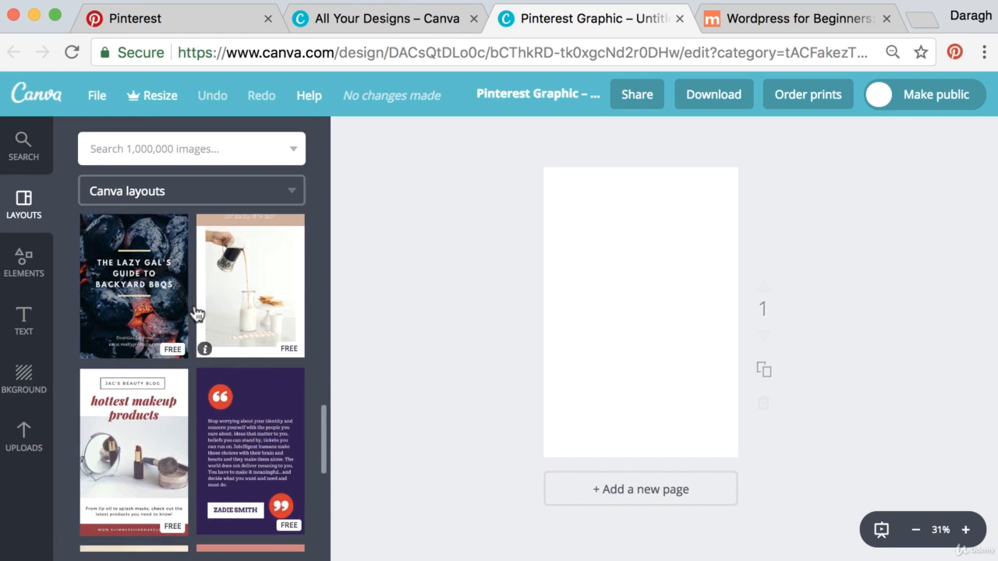
scroll(195, 313, down, 8)
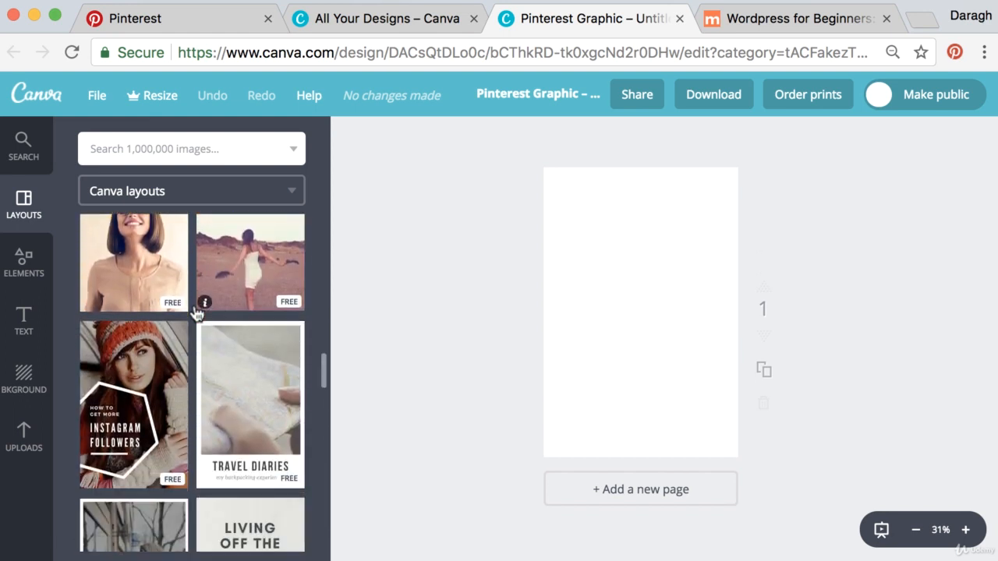
scroll(197, 313, down, 1)
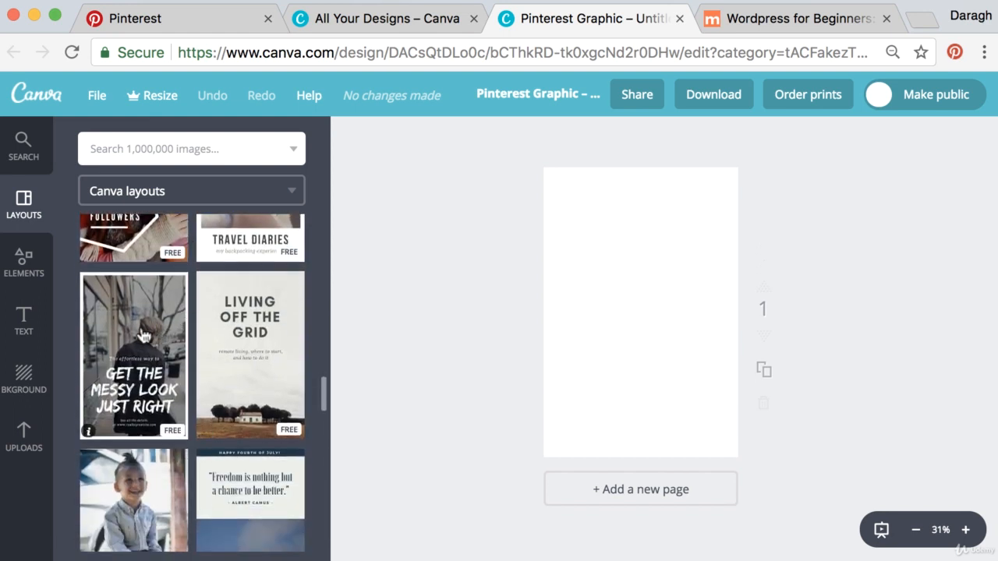
drag(139, 334, 662, 305)
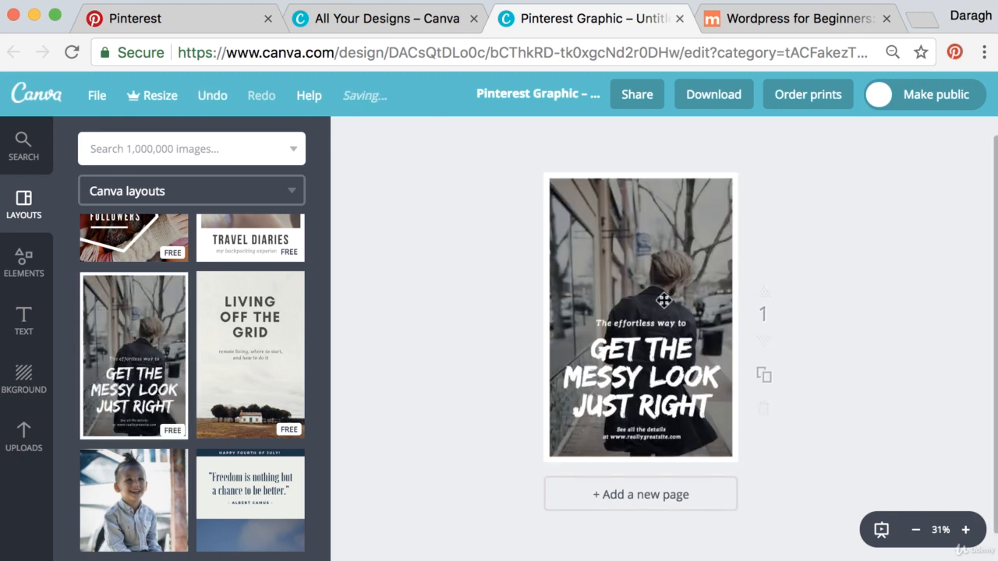
Replace the layout's main heading with "SET UP A WEBSITE IN 5 STEPS"
click(639, 383)
click(639, 380)
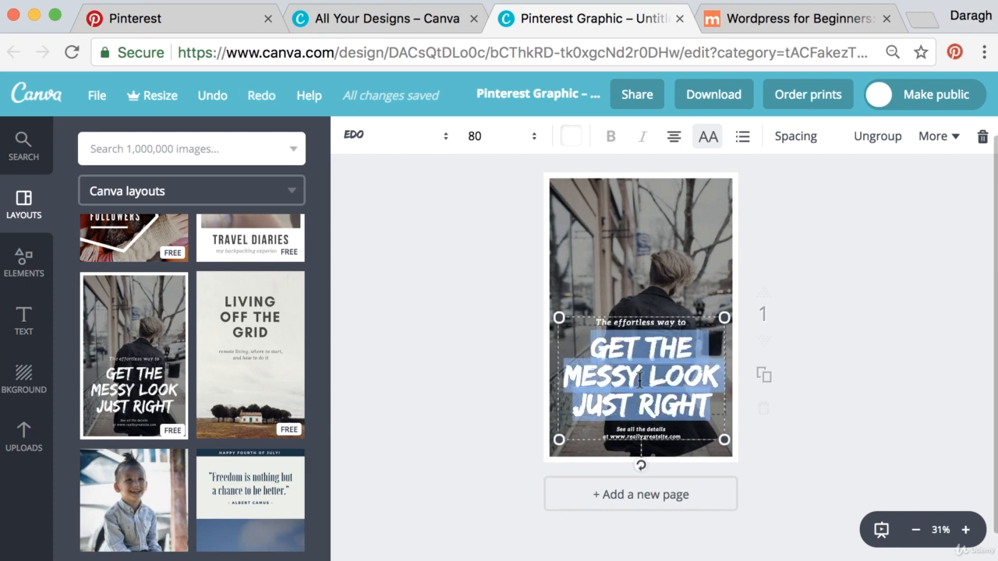
text(SET UP)
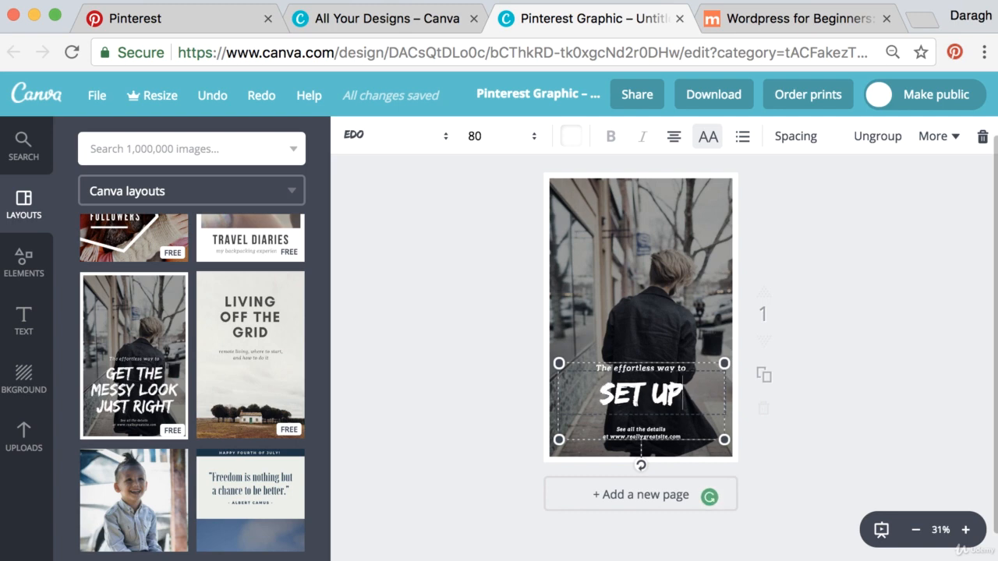
text( A WEBSI)
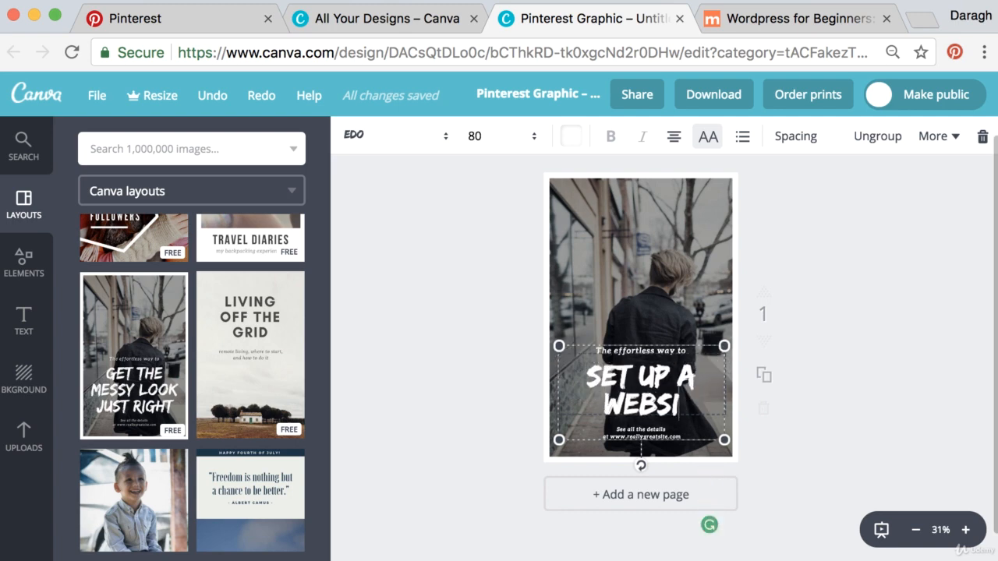
text(TE IN 5)
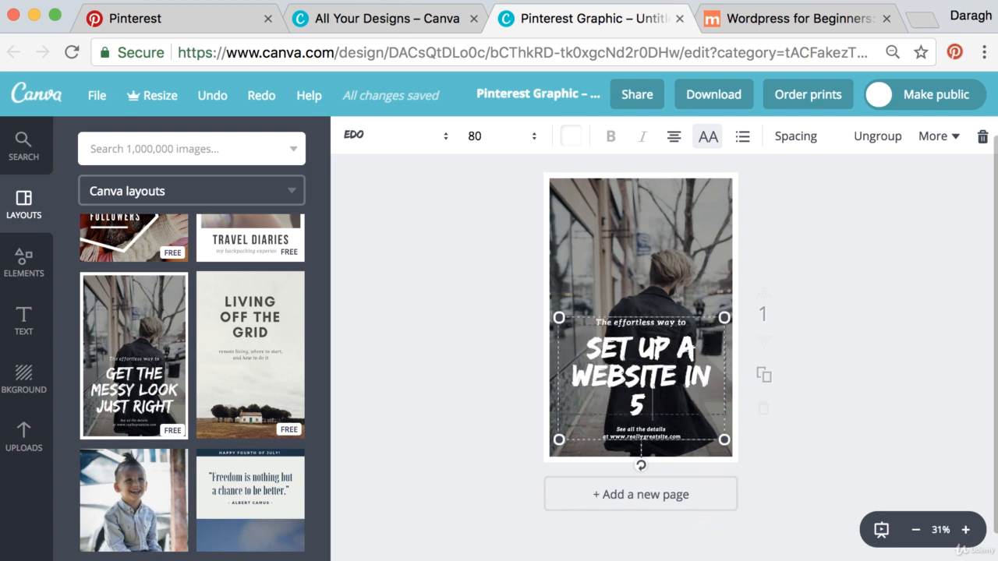
text( STEPS)
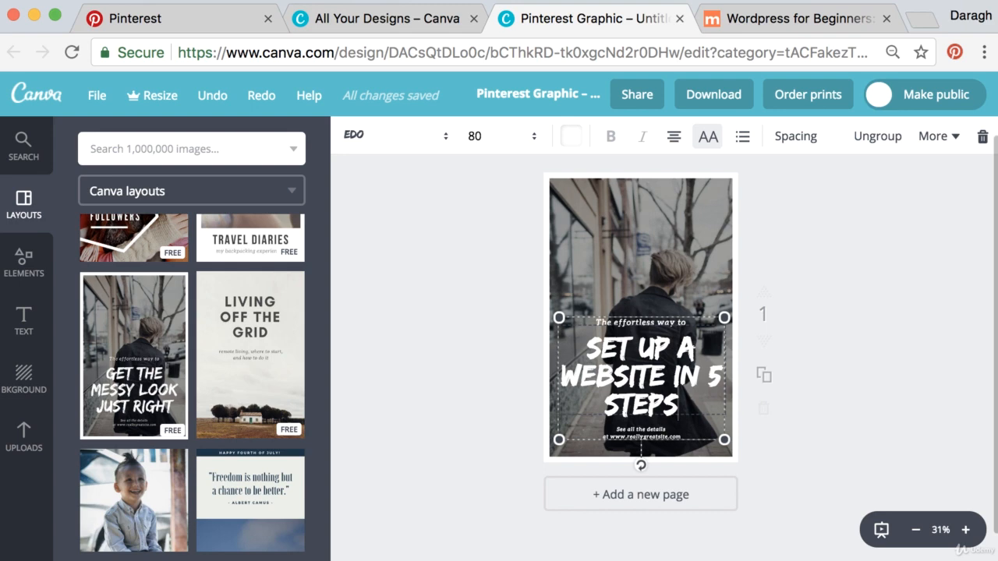
Replace "reallygreatsite" in the web address line below the heading with the site owner's name in lowercase
click(965, 530)
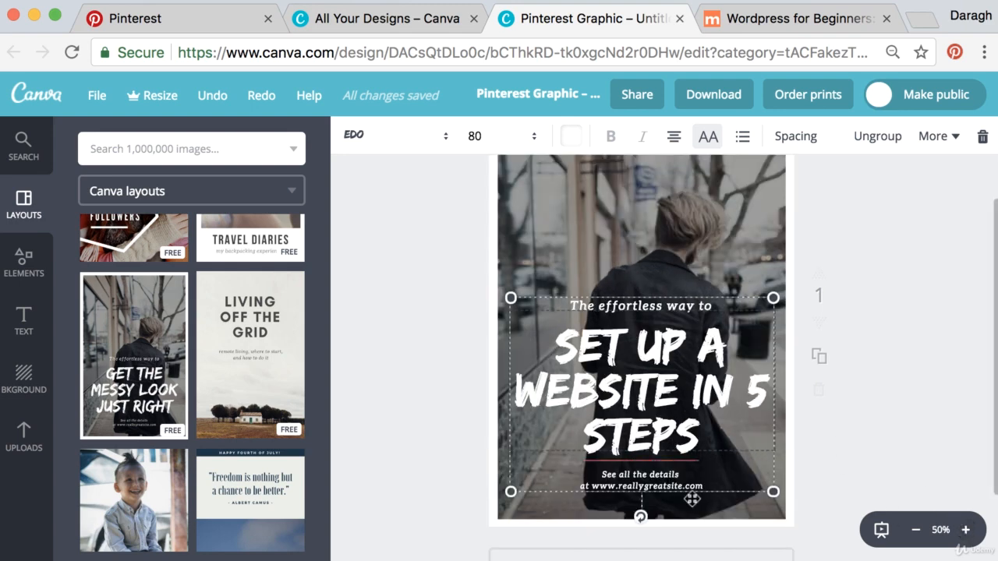
click(632, 486)
drag(618, 486, 683, 485)
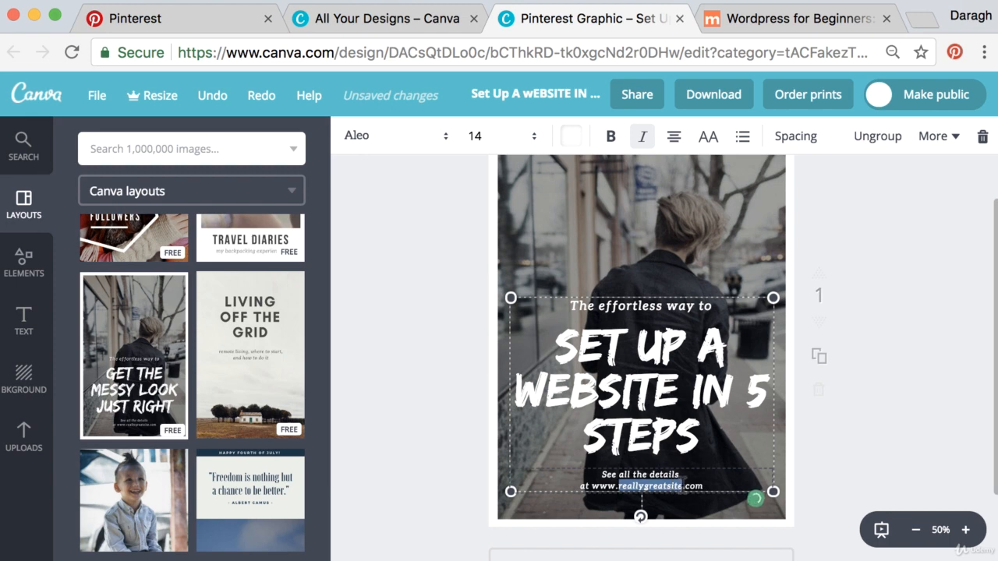
text(DARAGH)
key(BackSpace)
key(BackSpace)
key(BackSpace)
key(BackSpace)
key(BackSpace)
key(BackSpace)
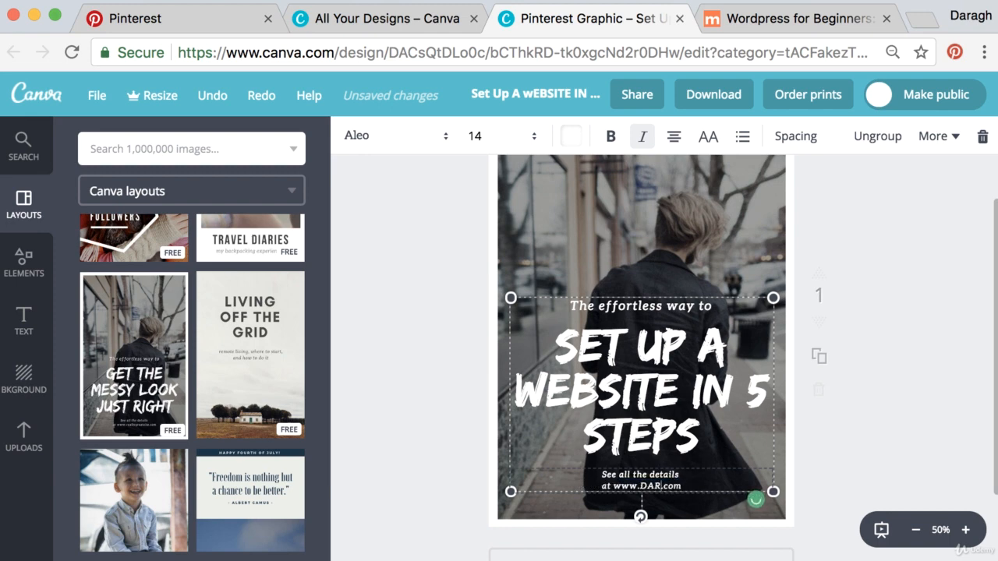
text(daraghwalsh)
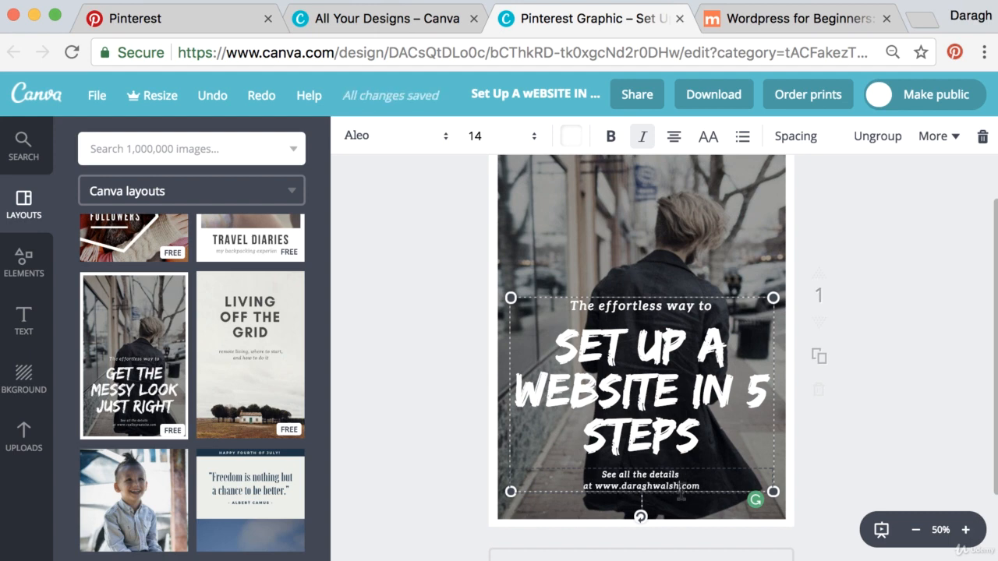
click(878, 444)
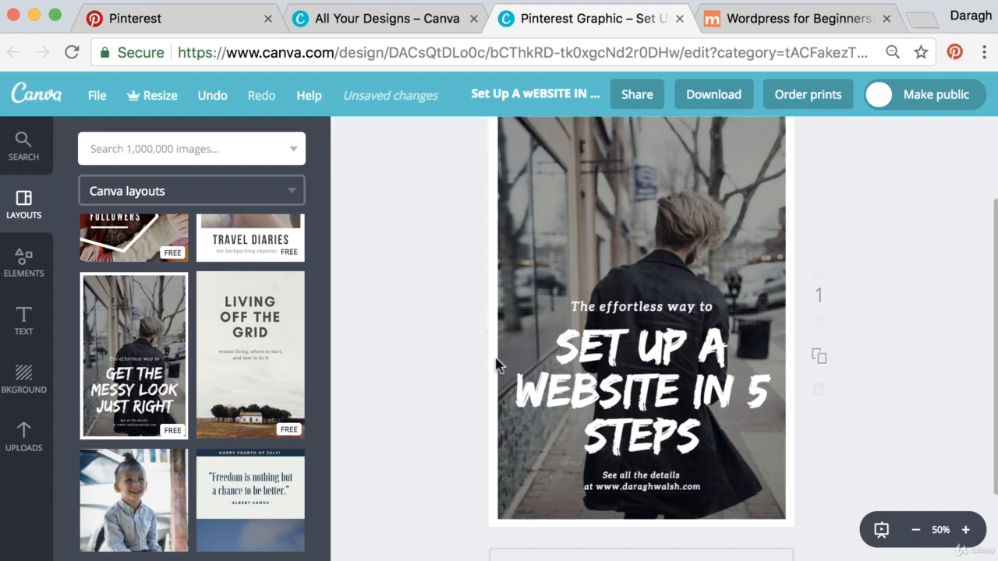
Delete the street photo behind the text and fill its frame with the orange gradient image from the uploads
scroll(496, 363, up, 3)
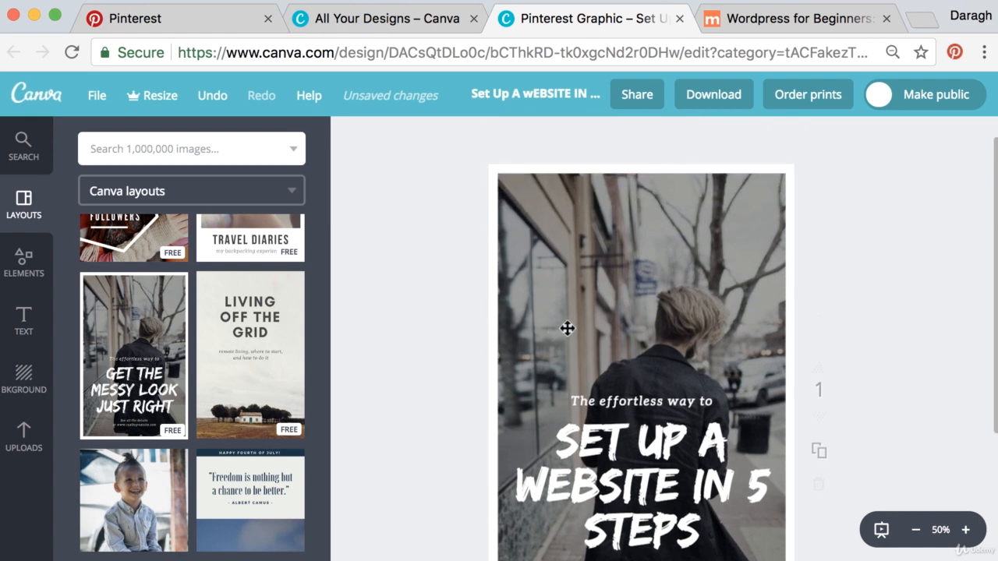
click(598, 322)
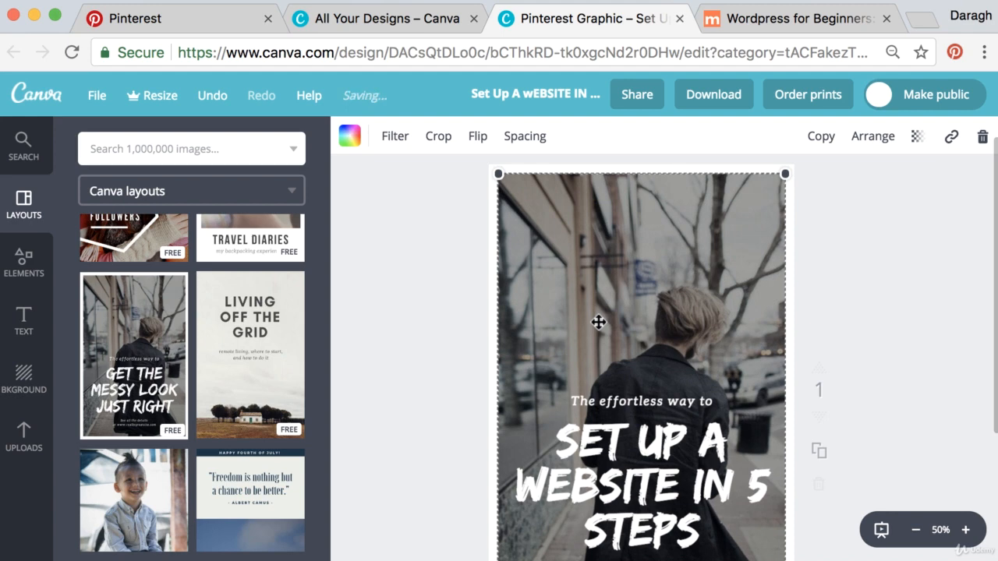
key(BackSpace)
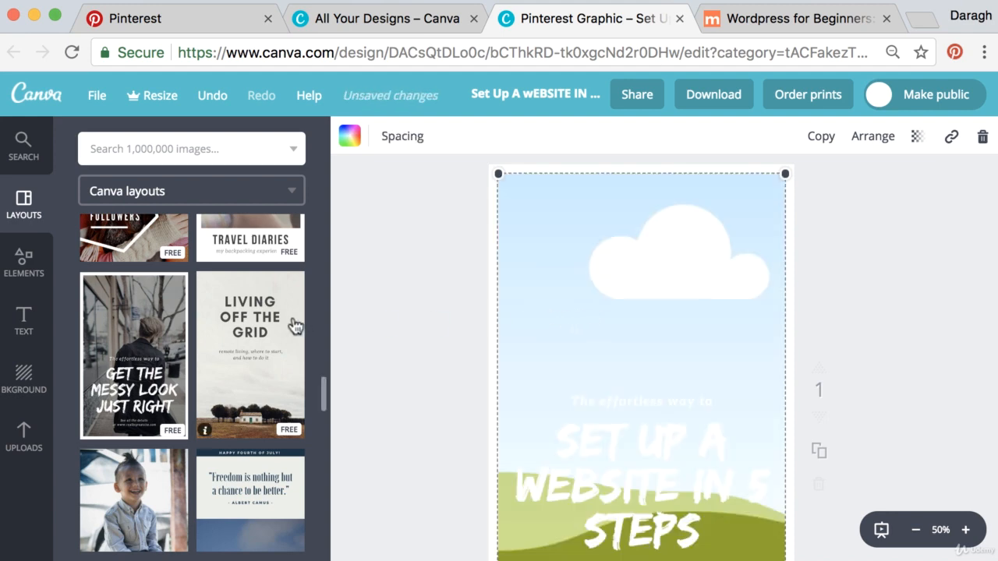
click(33, 393)
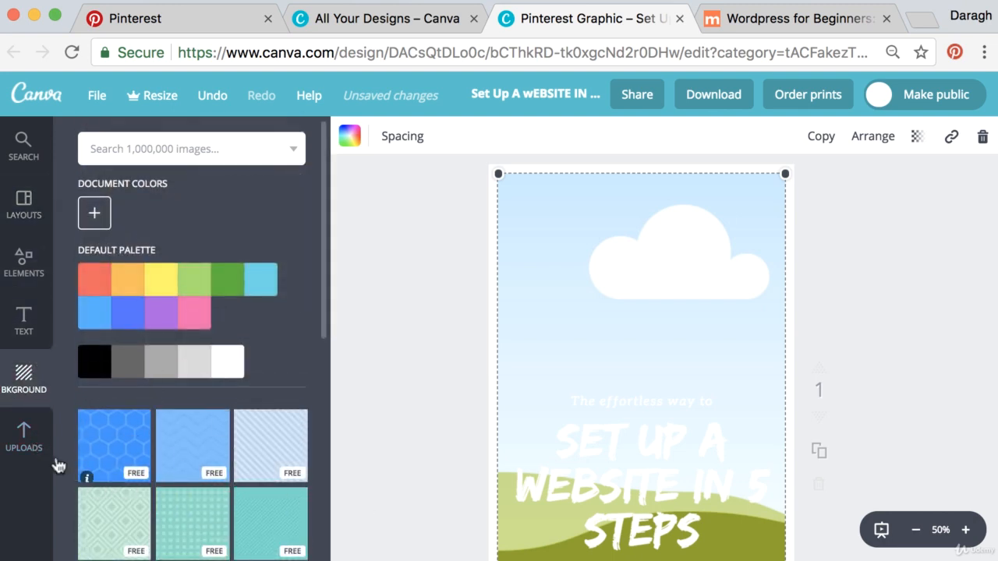
click(23, 436)
scroll(262, 472, down, 10)
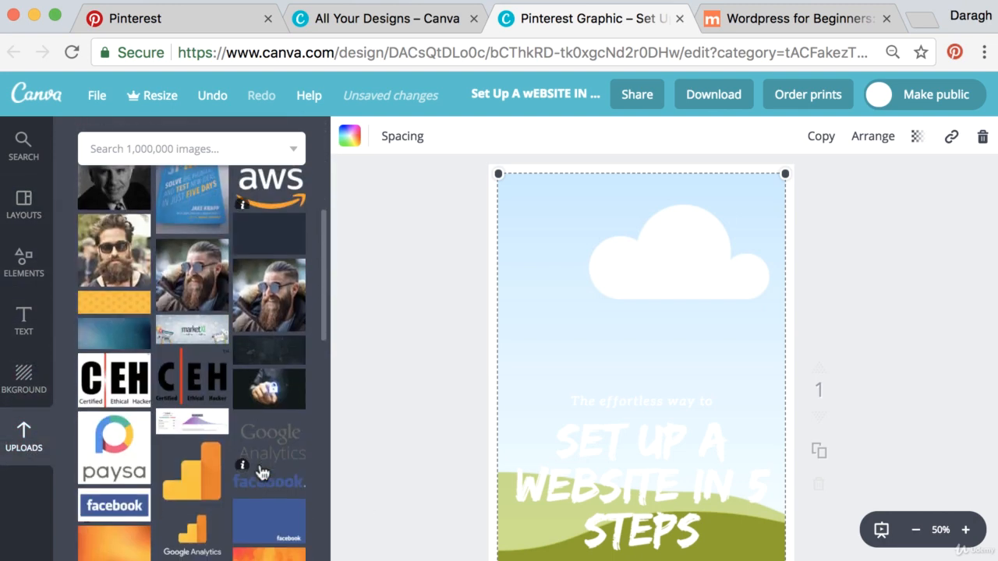
drag(125, 321, 629, 345)
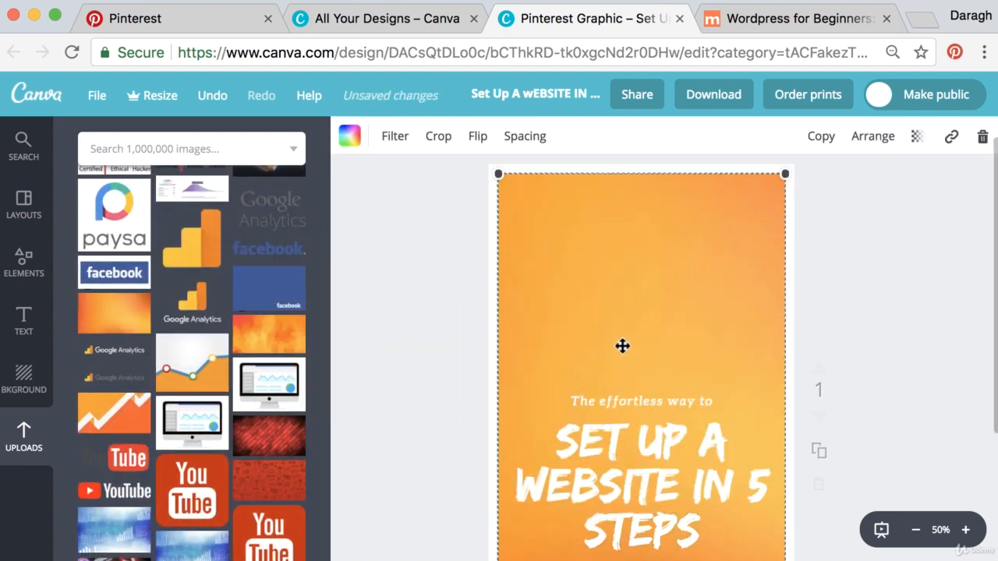
click(448, 344)
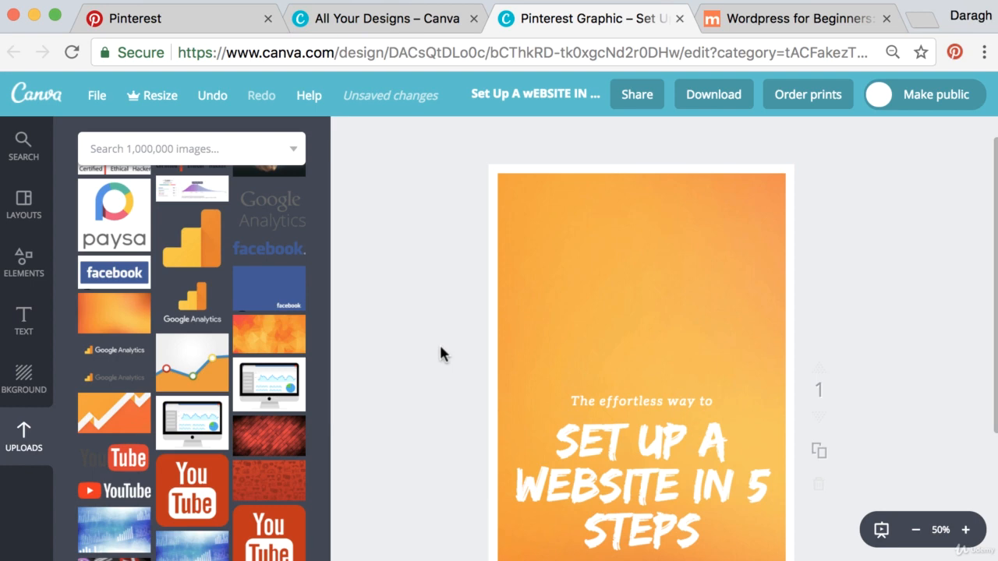
scroll(440, 348, down, 2)
scroll(441, 352, up, 2)
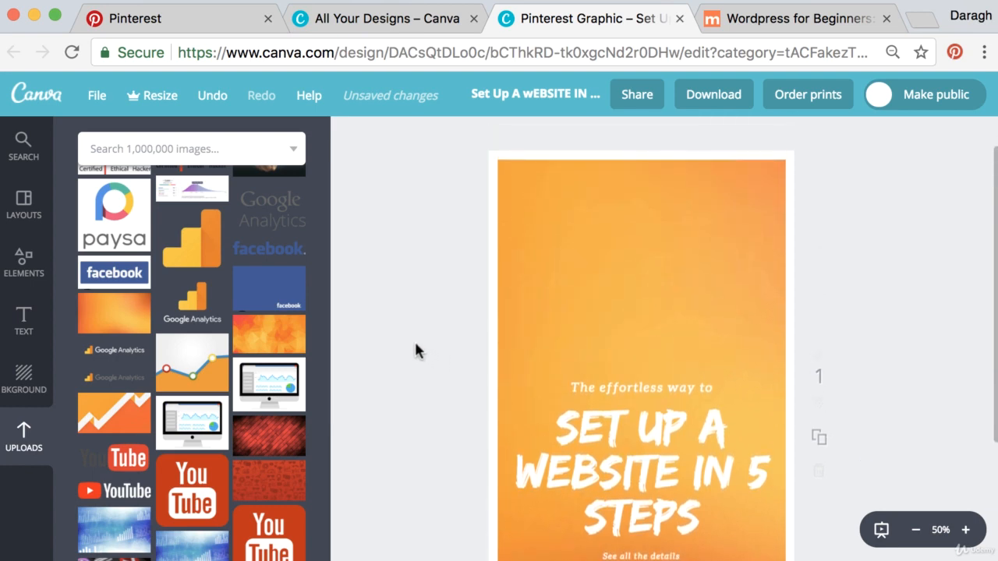
Search the image library for "wordpress" and place the free solid black WordPress logo centred above the tagline
click(160, 150)
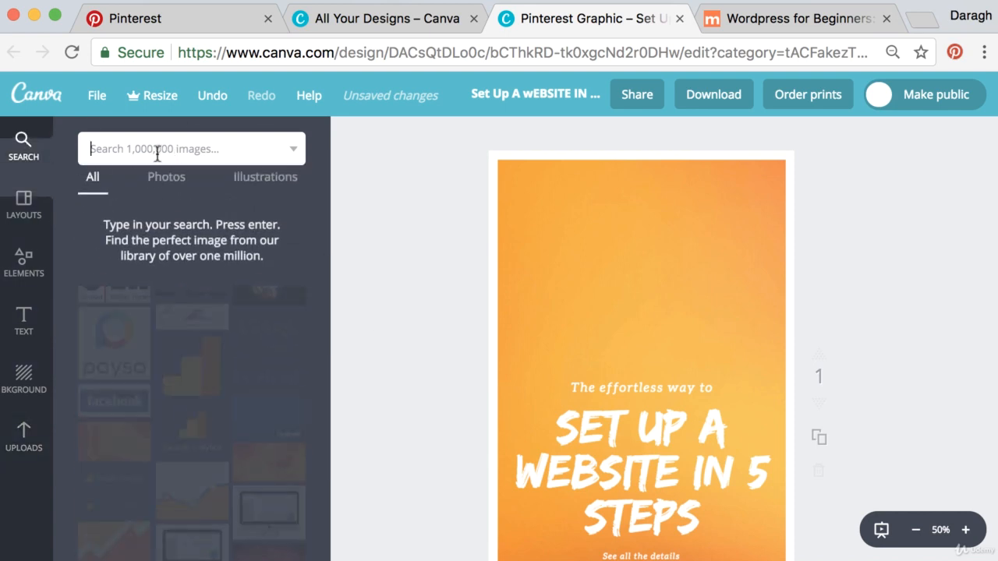
text(wordpress)
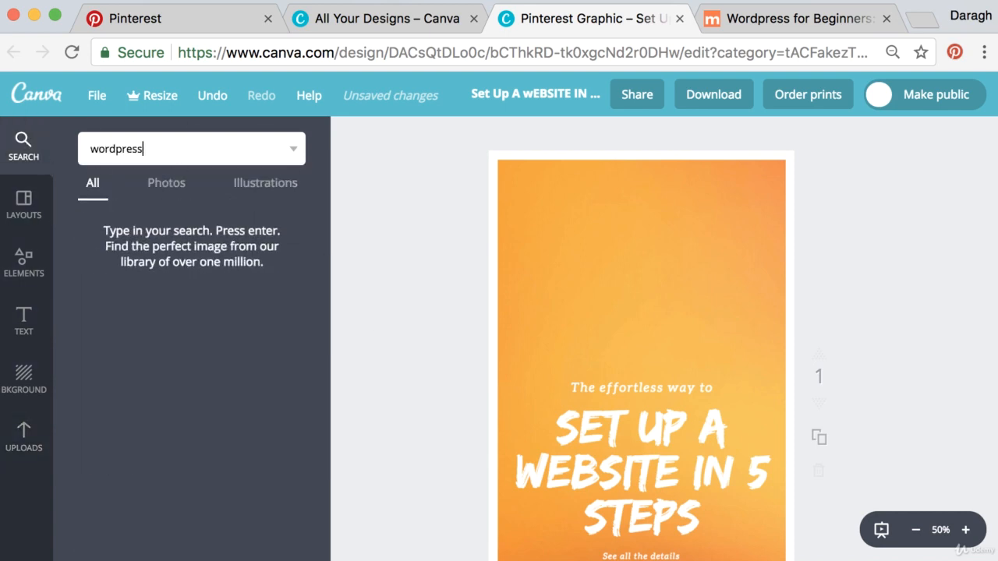
key(Return)
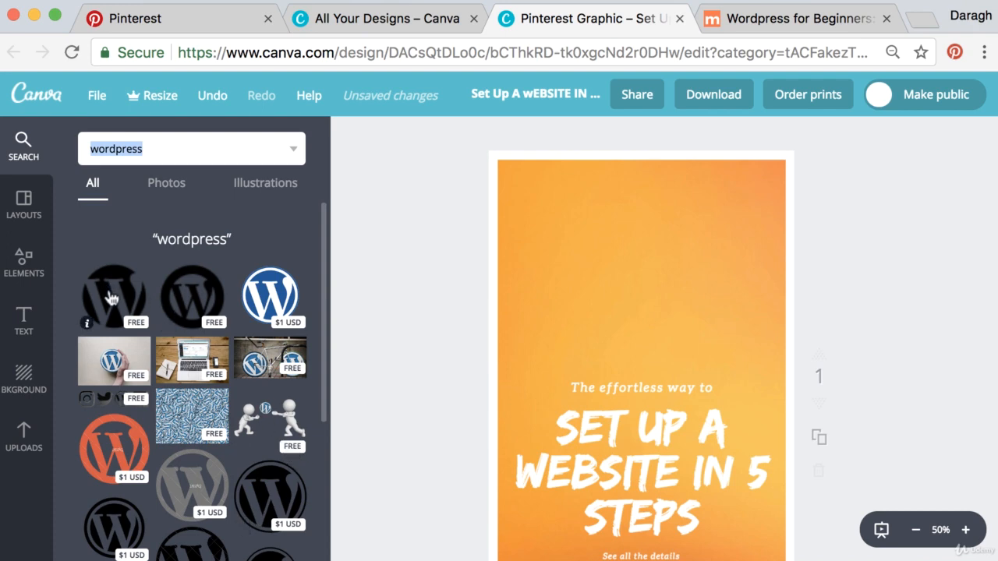
drag(111, 299, 759, 400)
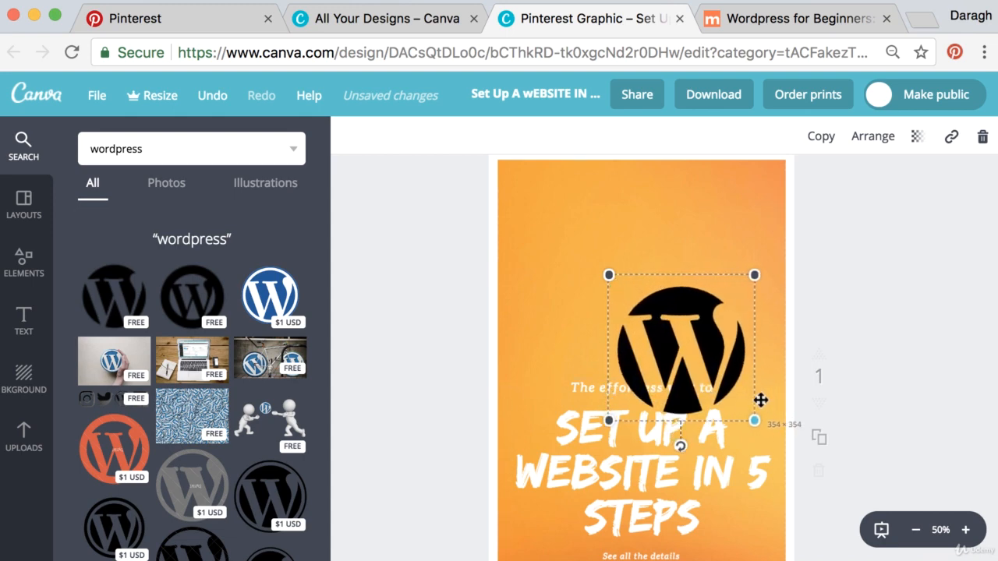
drag(673, 338, 640, 287)
drag(639, 292, 641, 292)
click(469, 295)
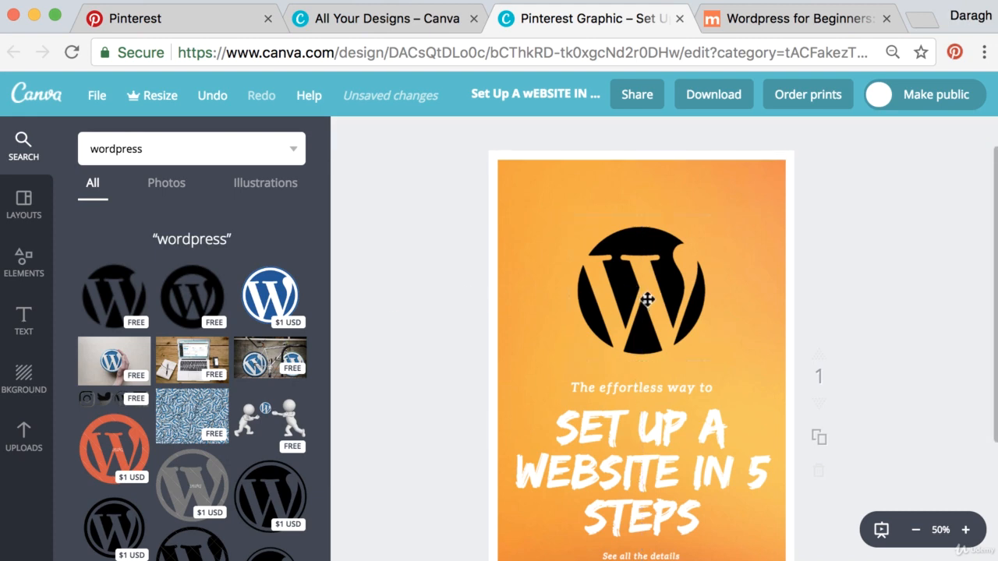
scroll(872, 343, down, 3)
scroll(869, 335, up, 2)
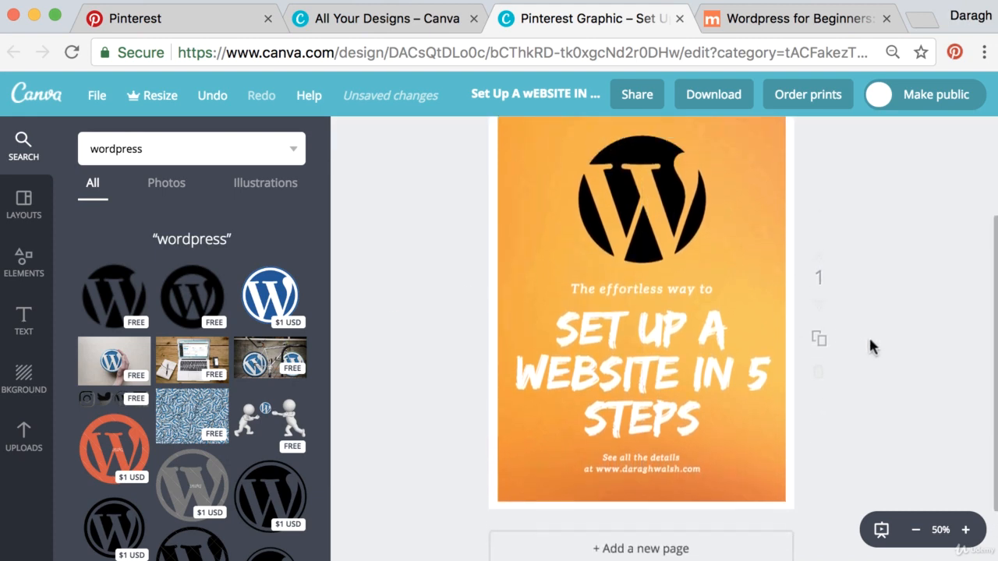
drag(646, 271, 644, 261)
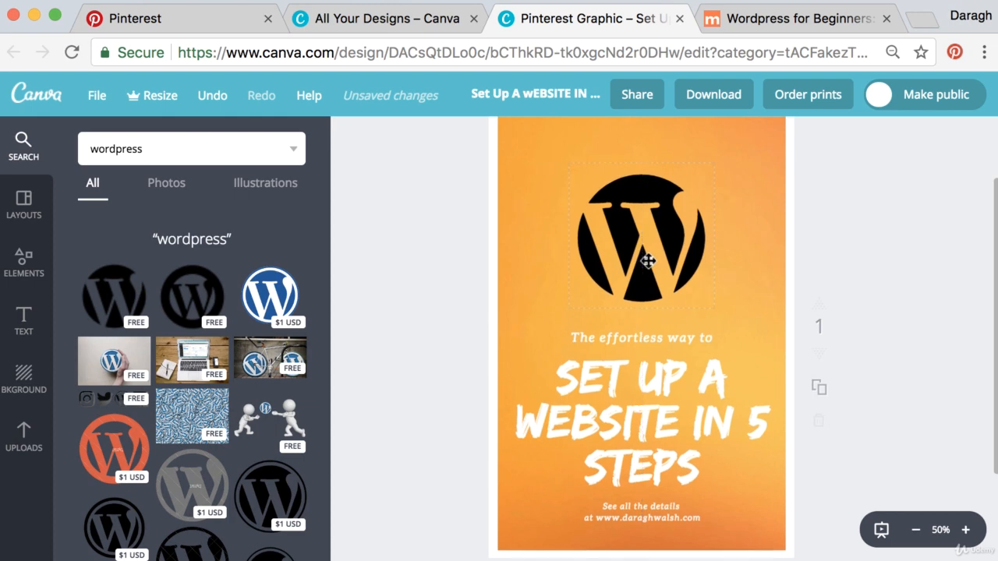
scroll(718, 288, up, 1)
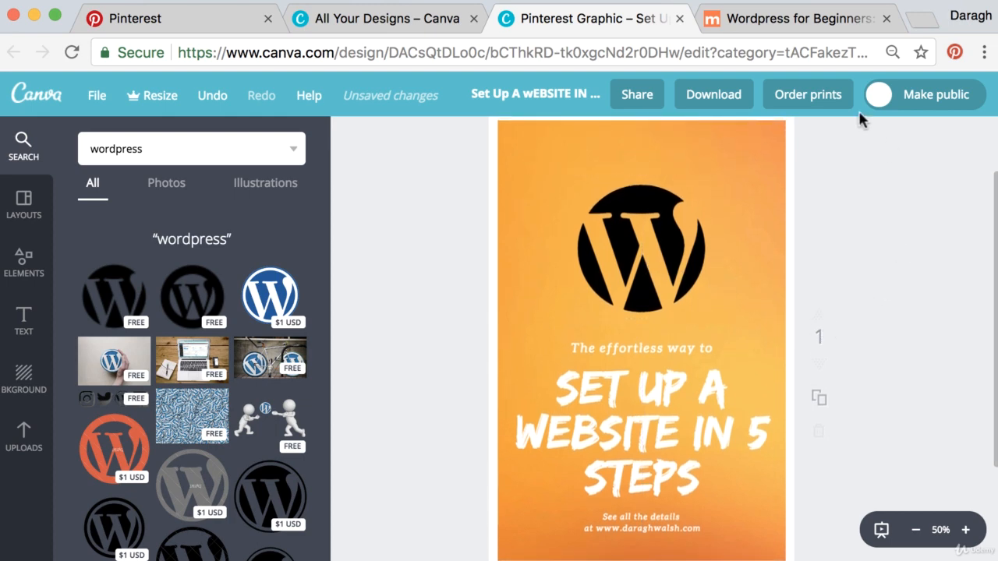
click(713, 94)
click(717, 297)
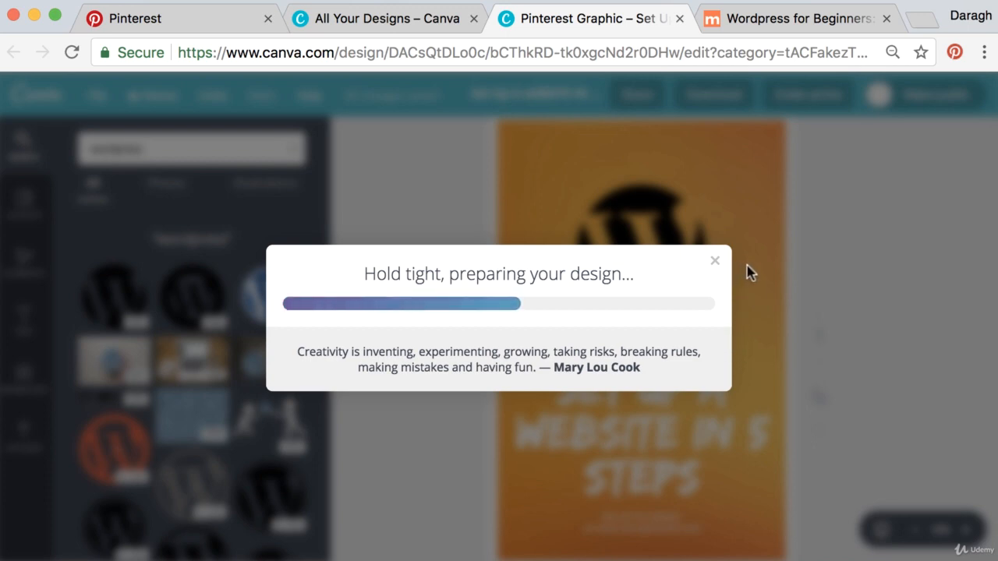
click(716, 237)
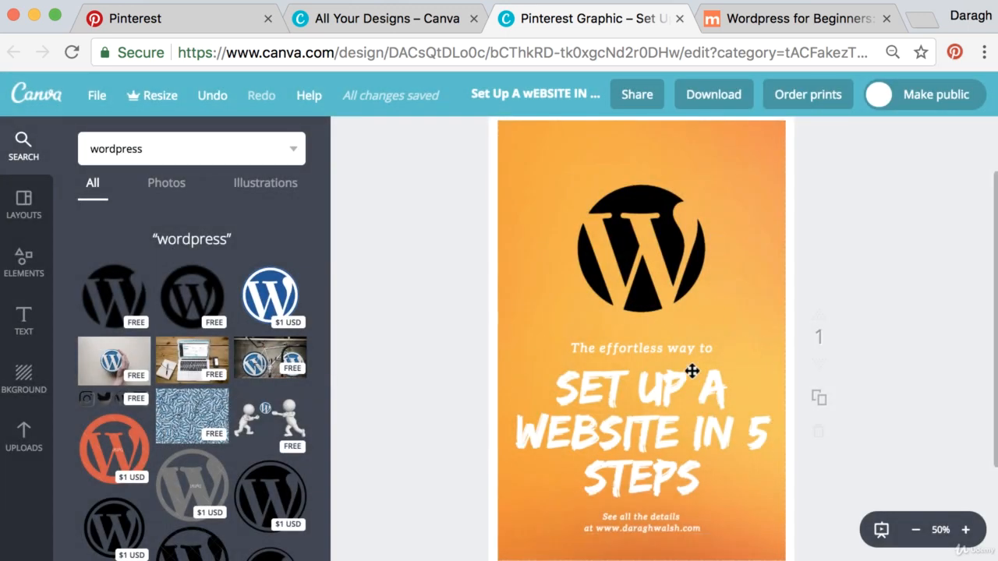
Change the colour of the "SET UP A WEBSITE IN 5 STEPS" heading to black
scroll(690, 384, down, 1)
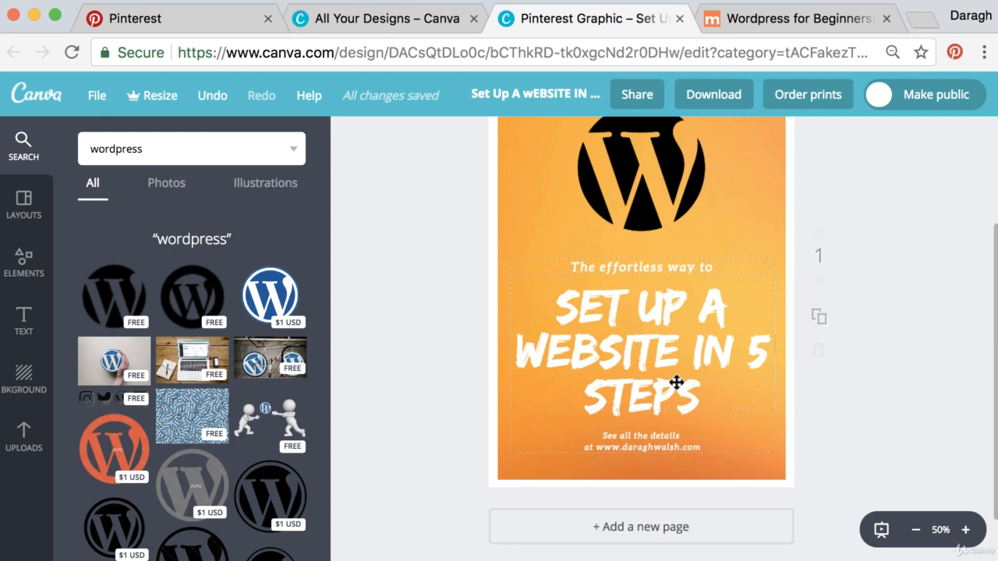
double_click(676, 382)
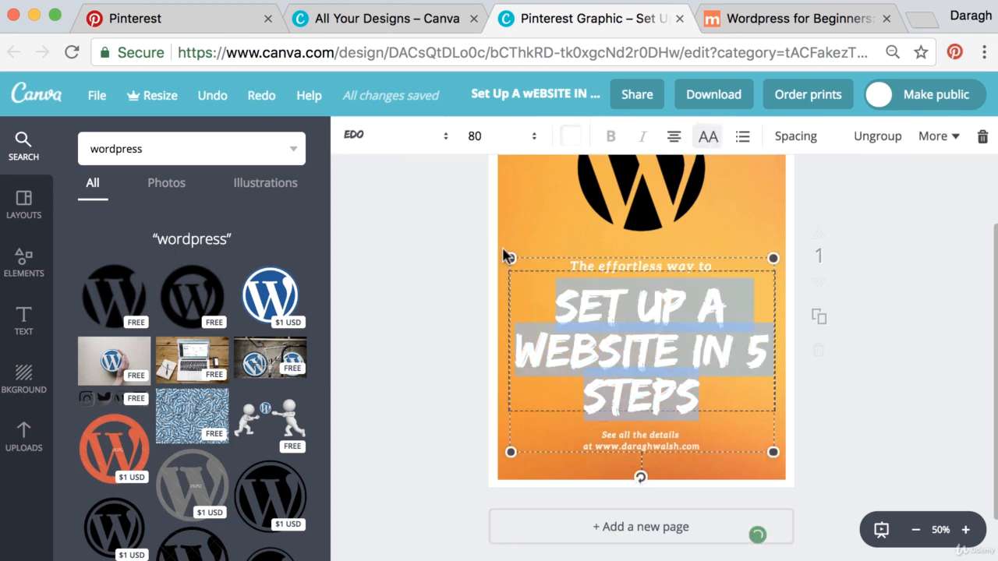
click(24, 319)
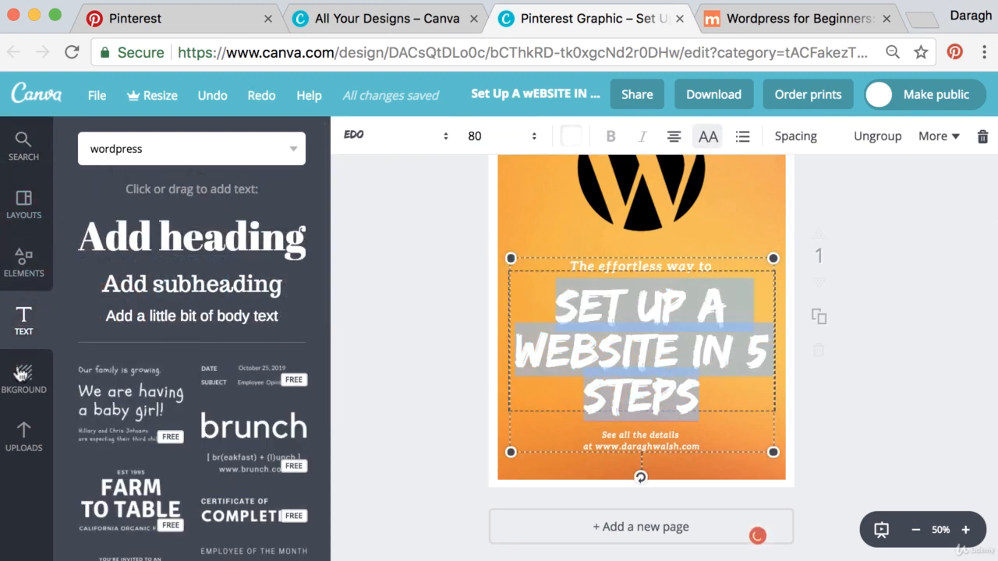
click(572, 138)
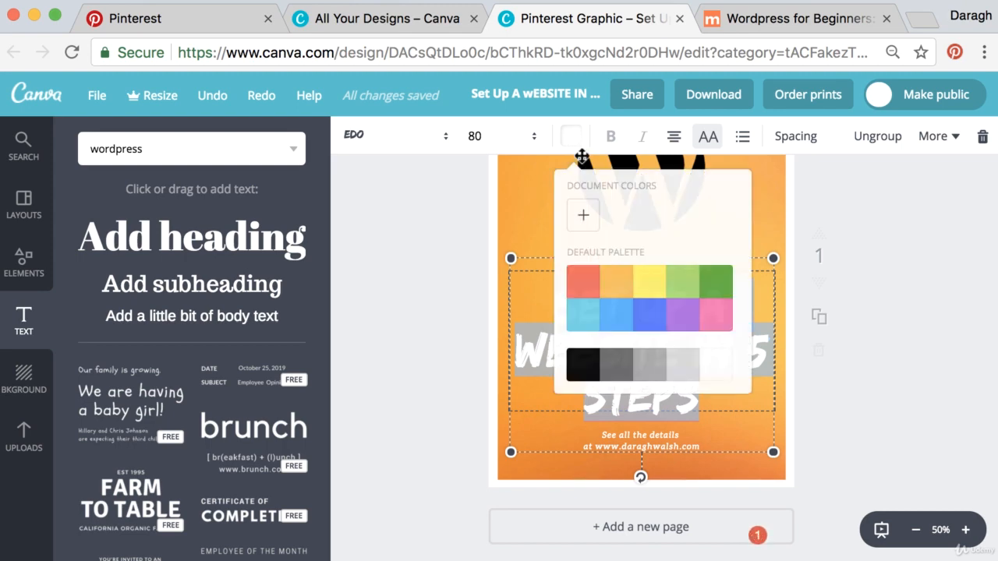
click(587, 366)
click(854, 313)
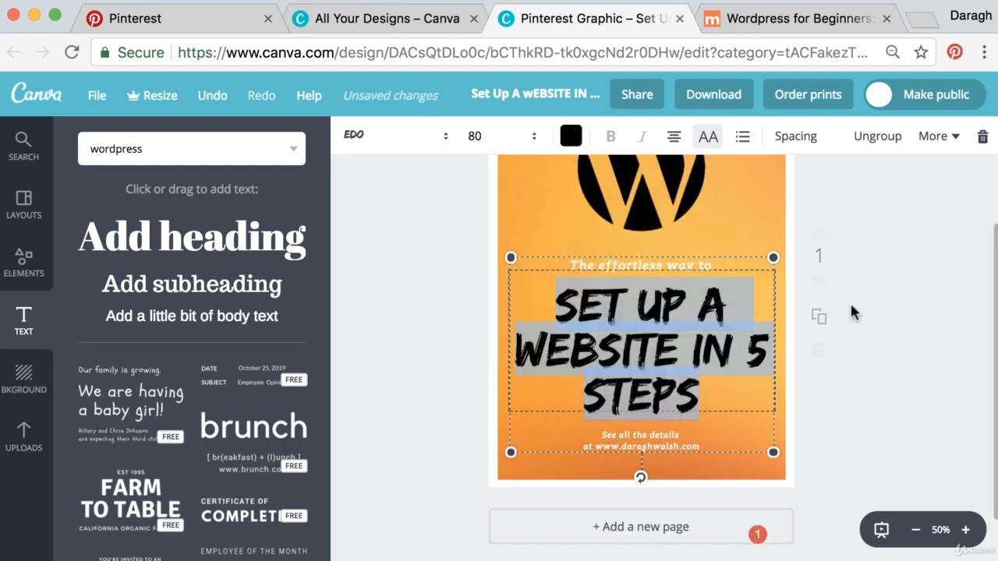
Change the colour of the "The effortless way to" tagline above the heading to black
double_click(639, 264)
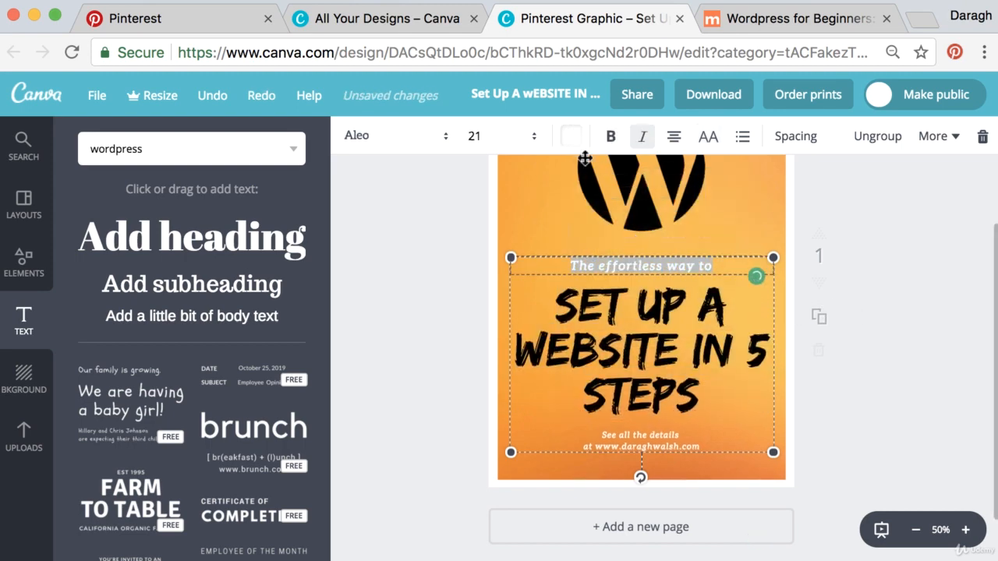
click(573, 137)
click(602, 367)
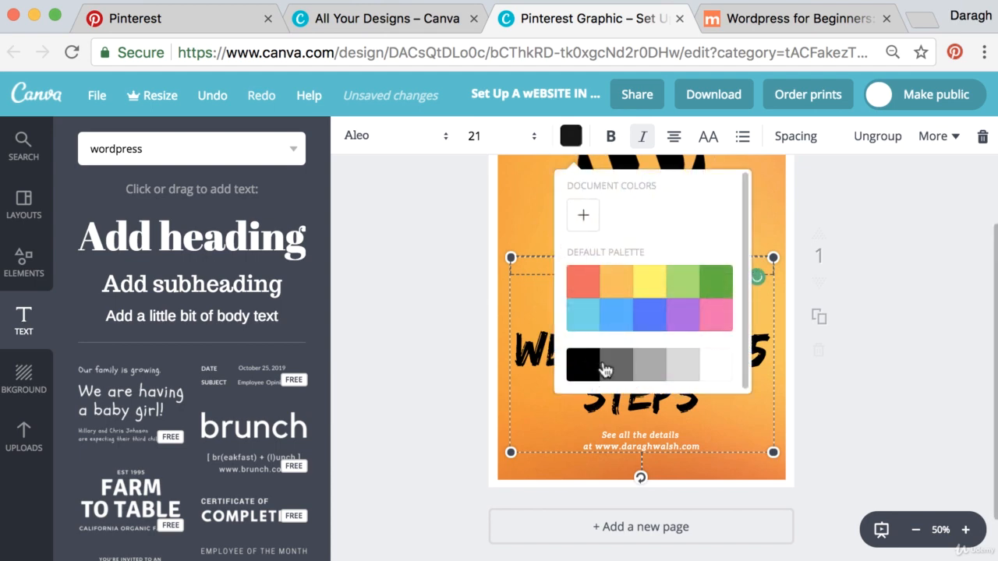
Change the colour of both lines of the "See all the details" web address text to black
double_click(655, 443)
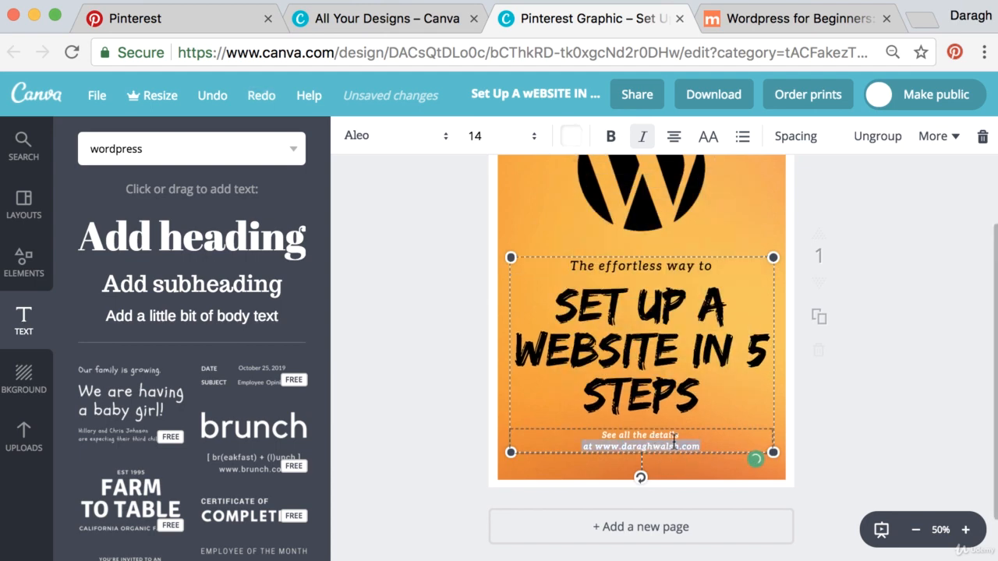
click(724, 441)
triple_click(698, 443)
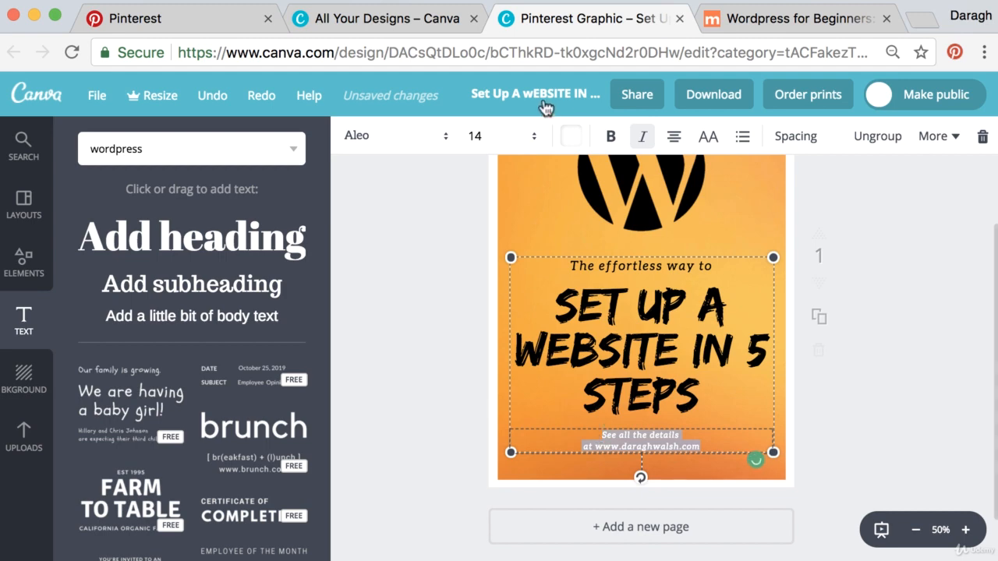
click(572, 137)
click(581, 368)
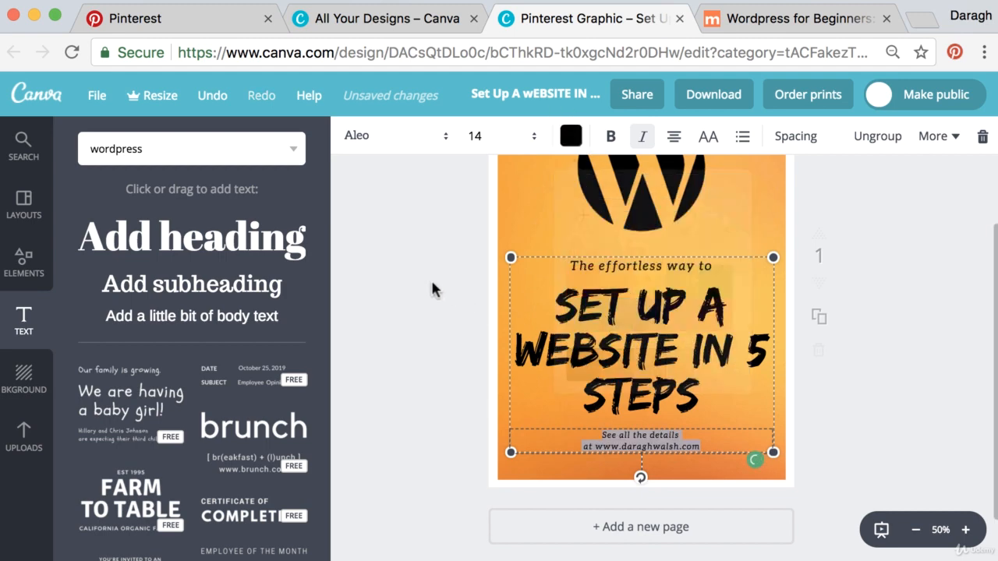
click(472, 288)
Move the WordPress logo and the text group slightly up to balance their spacing on the page
scroll(470, 289, up, 3)
scroll(471, 289, down, 2)
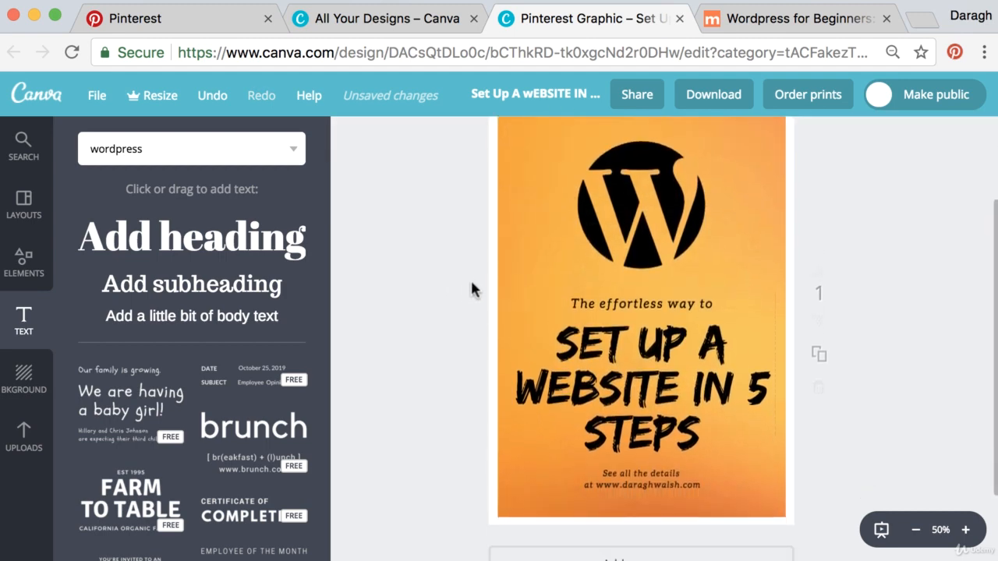
mouse_move(658, 232)
mouse_down()
mouse_move(646, 218)
mouse_move(652, 225)
mouse_up()
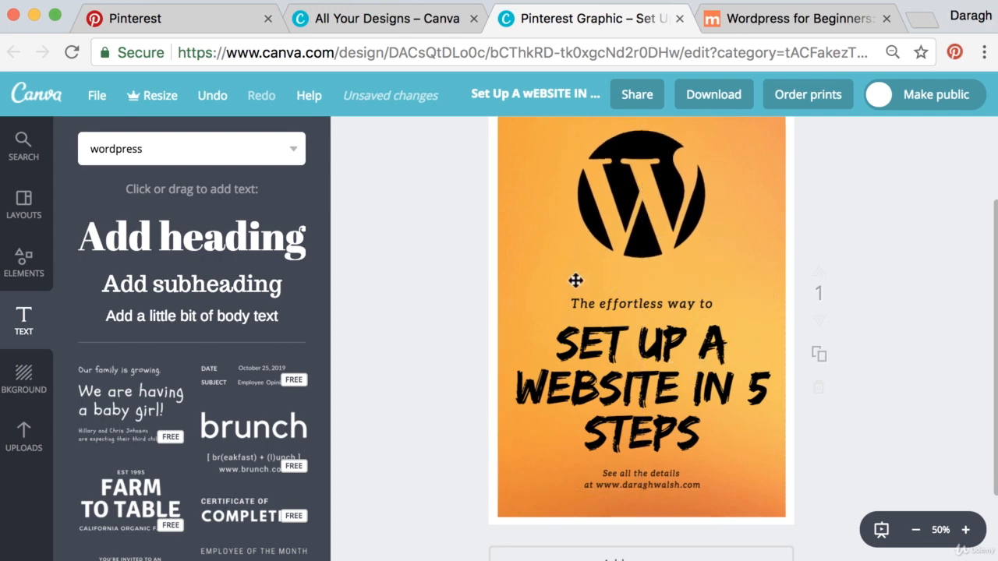
drag(576, 281, 548, 286)
drag(650, 303, 651, 288)
scroll(427, 309, up, 3)
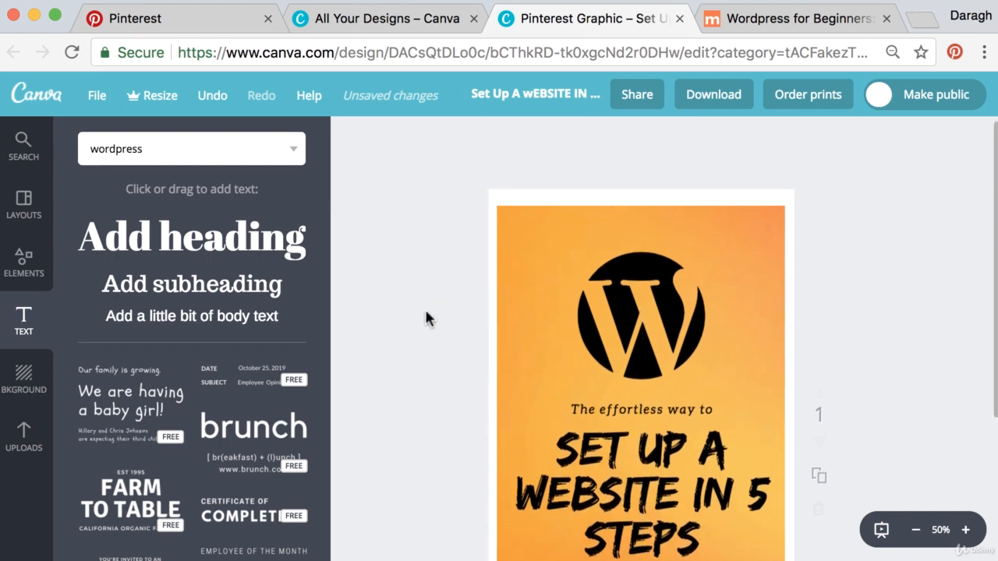
scroll(427, 310, down, 3)
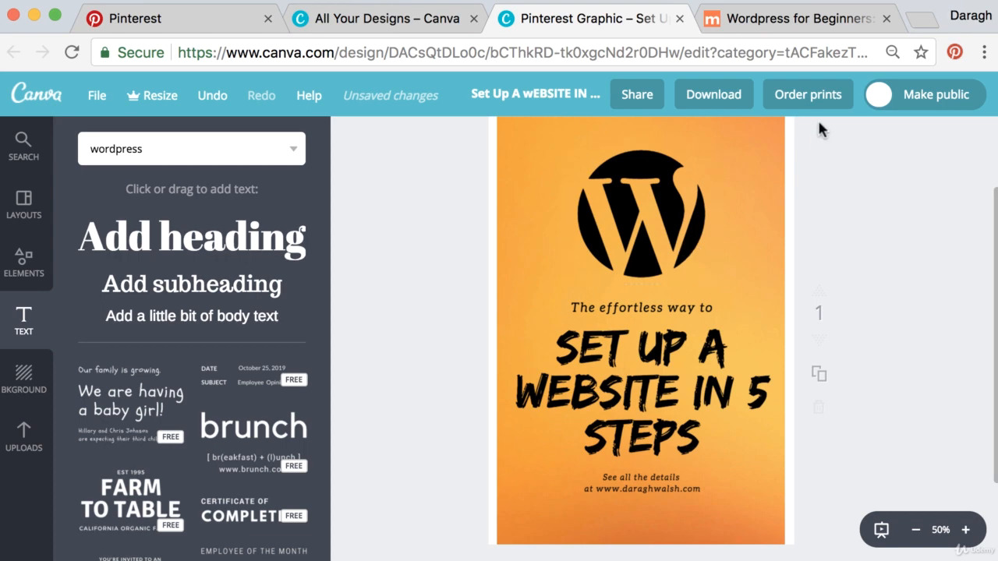
Download the finished graphic as a PNG file and switch to the Pinterest site
click(716, 98)
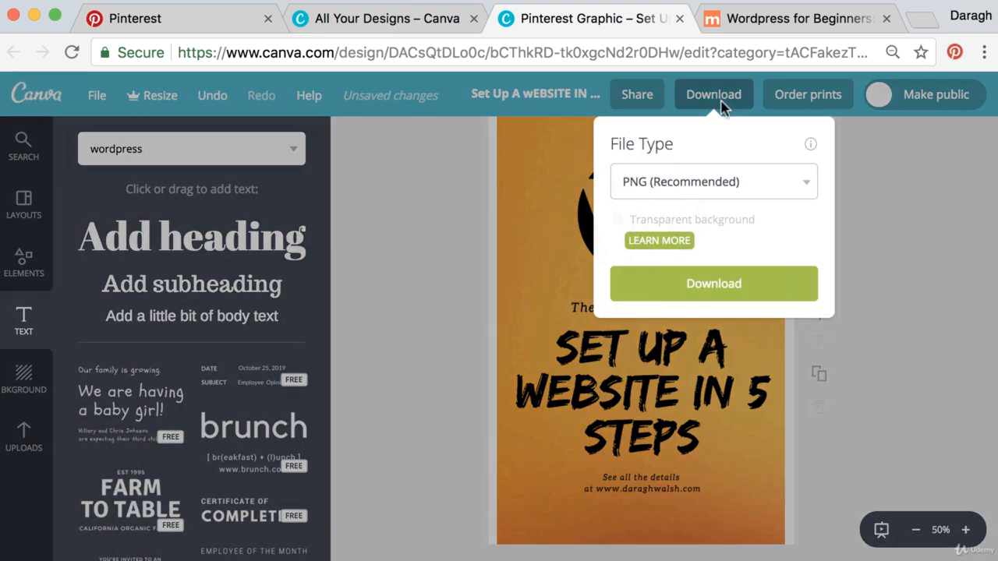
click(707, 286)
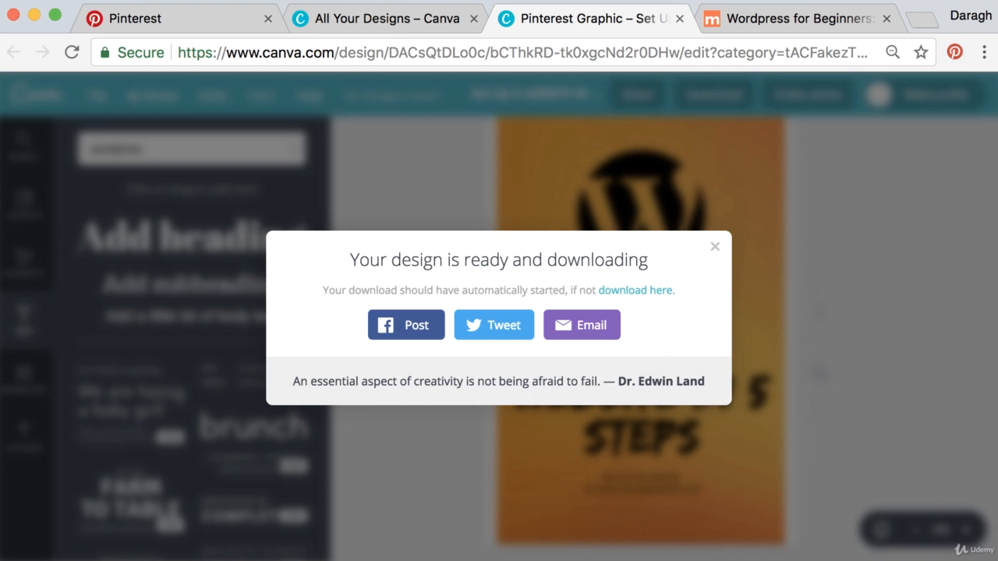
click(136, 15)
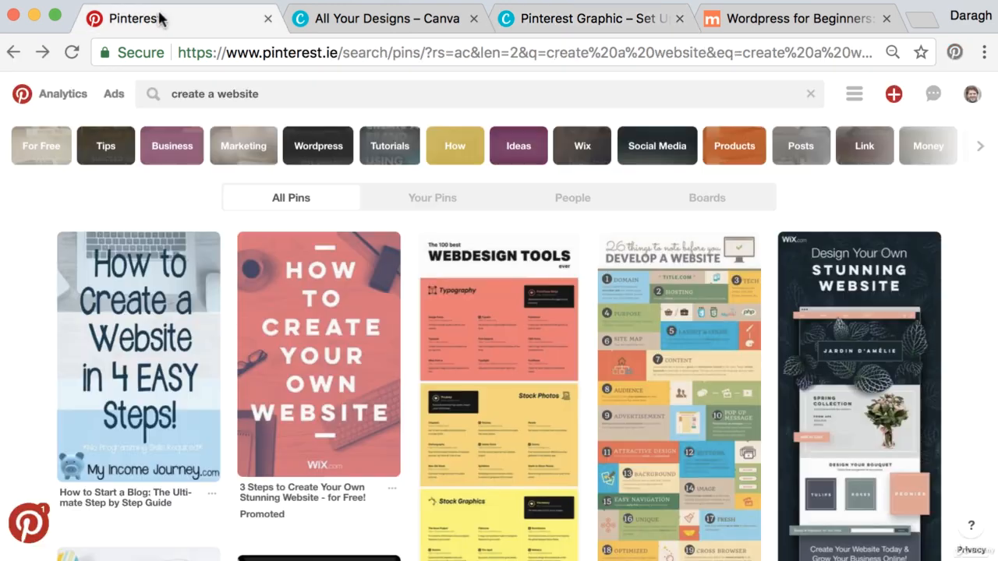
From the profile's pins, create a new pin from the device using Set Up A wEBSITE IN 5 sTEPS1 (1).png as its image
click(972, 98)
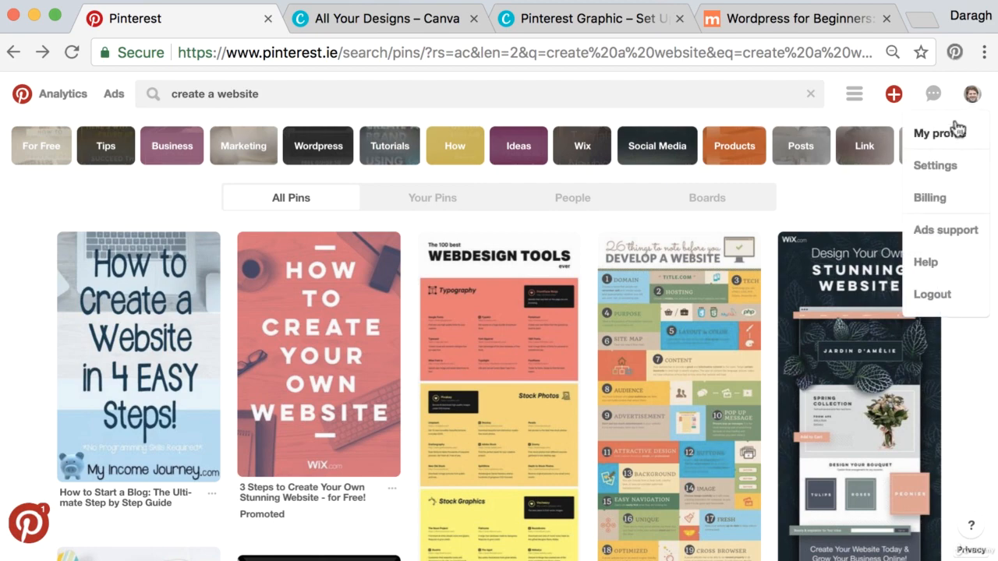
click(953, 129)
scroll(78, 329, down, 2)
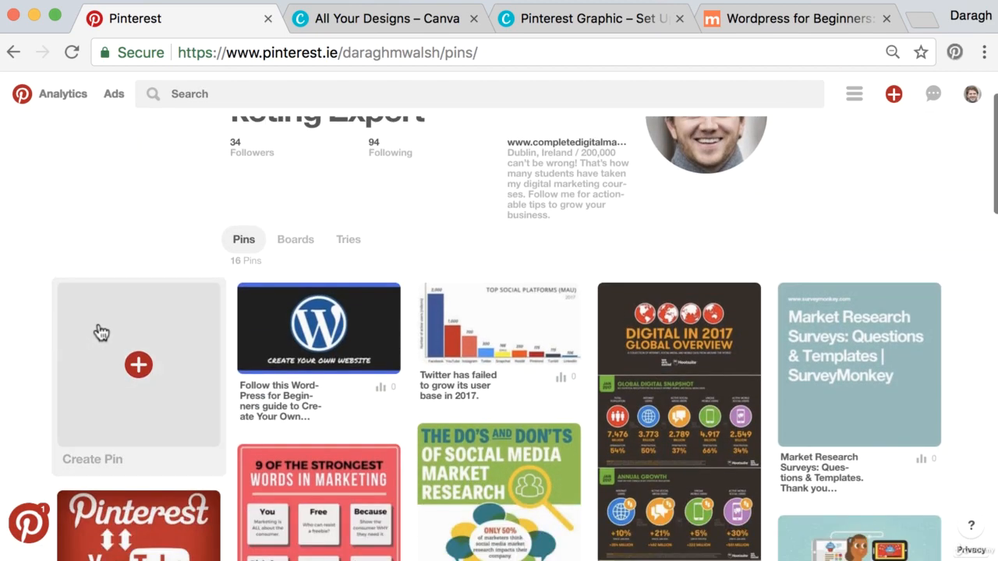
click(138, 364)
click(558, 349)
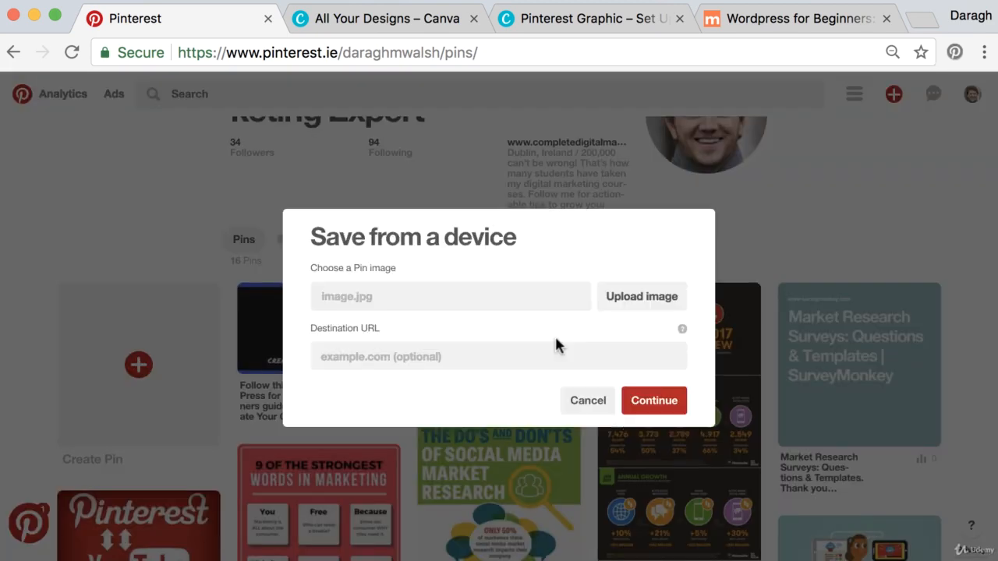
click(641, 300)
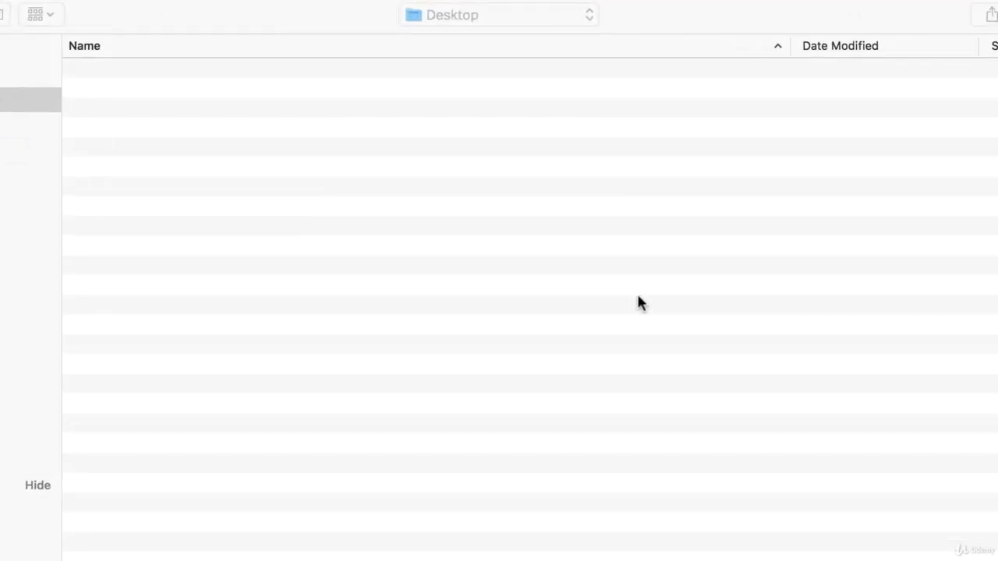
click(185, 92)
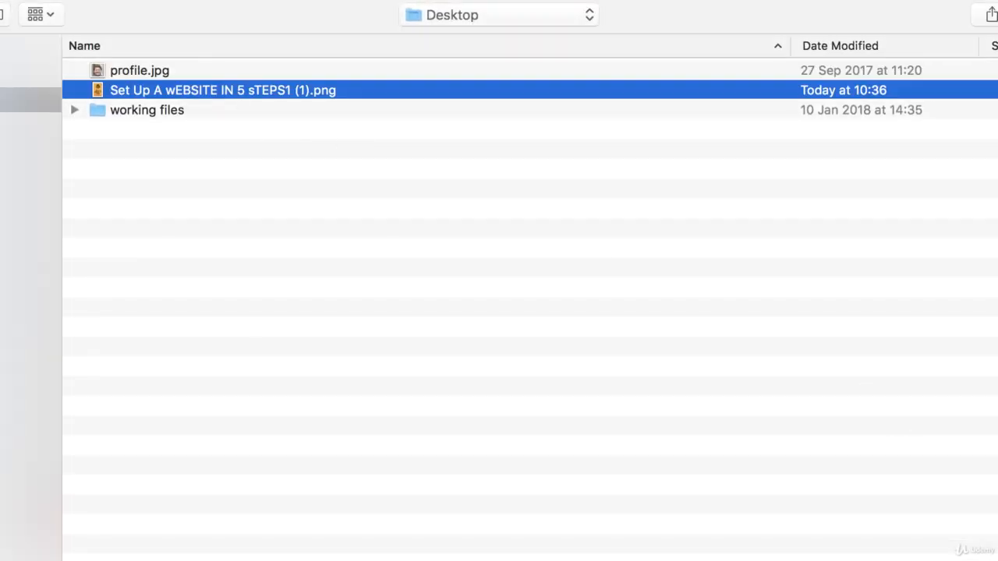
key(Return)
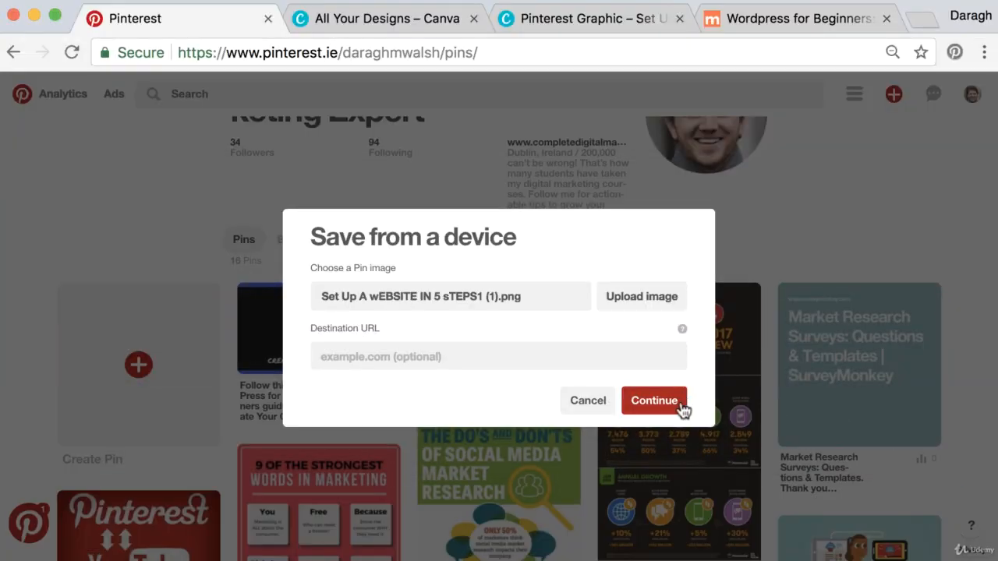
click(760, 25)
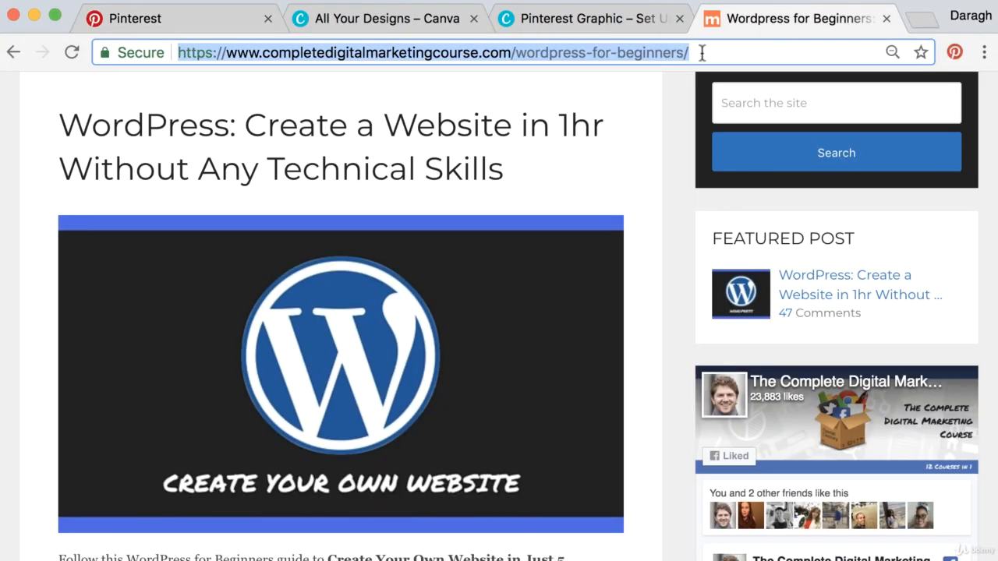
click(221, 16)
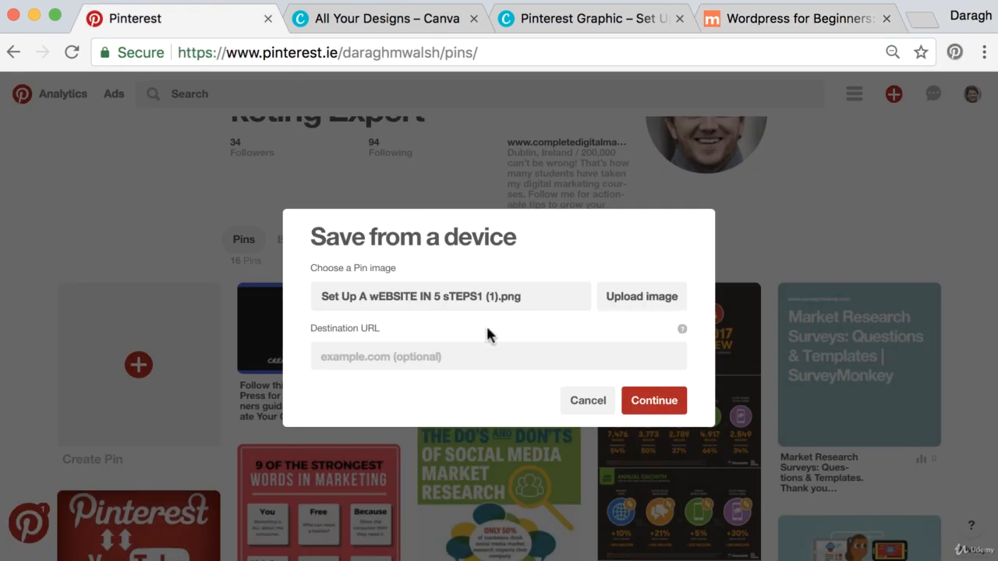
click(450, 352)
text(https://www.completedigitalmarketingcourse.com/wordpress-for-beginners/)
click(654, 400)
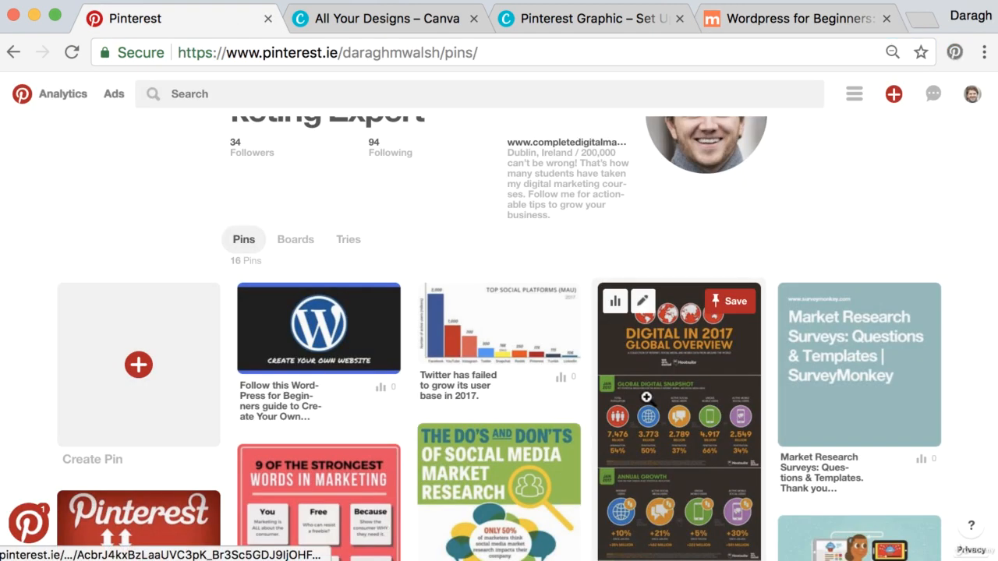
Save the pin to the Marketing Fundamentals board and open the saved pin
mouse_move(626, 379)
mouse_move(646, 216)
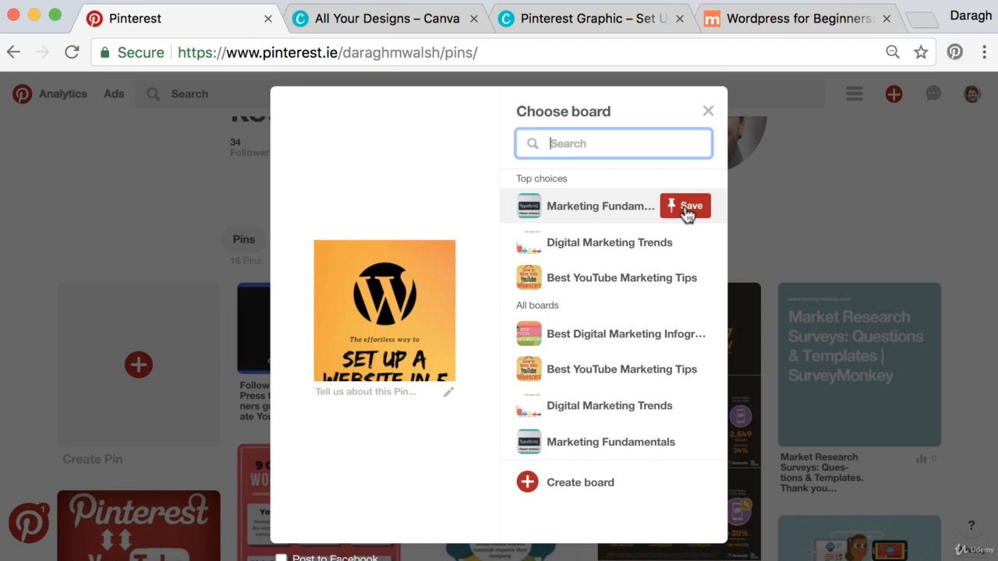
click(689, 206)
click(579, 275)
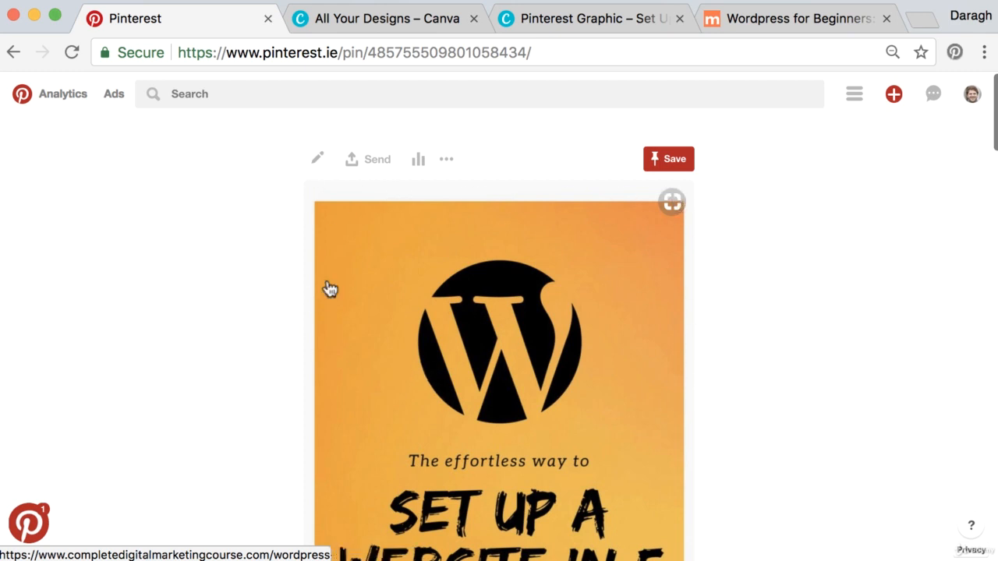
View the new pin among the profile's pins and check the Pinterest Graphic format in Canva's social media post designs
click(974, 101)
click(958, 133)
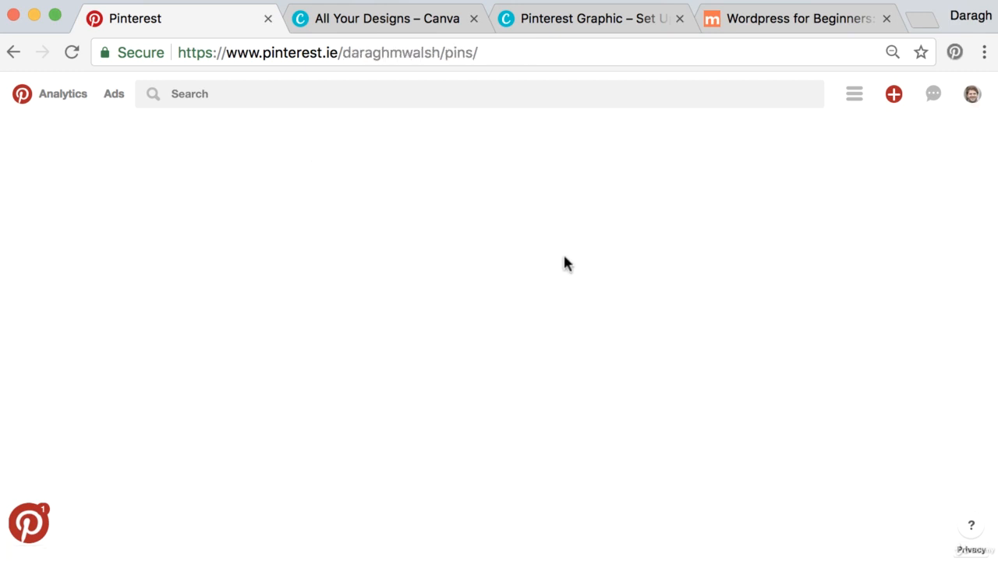
scroll(274, 314, down, 2)
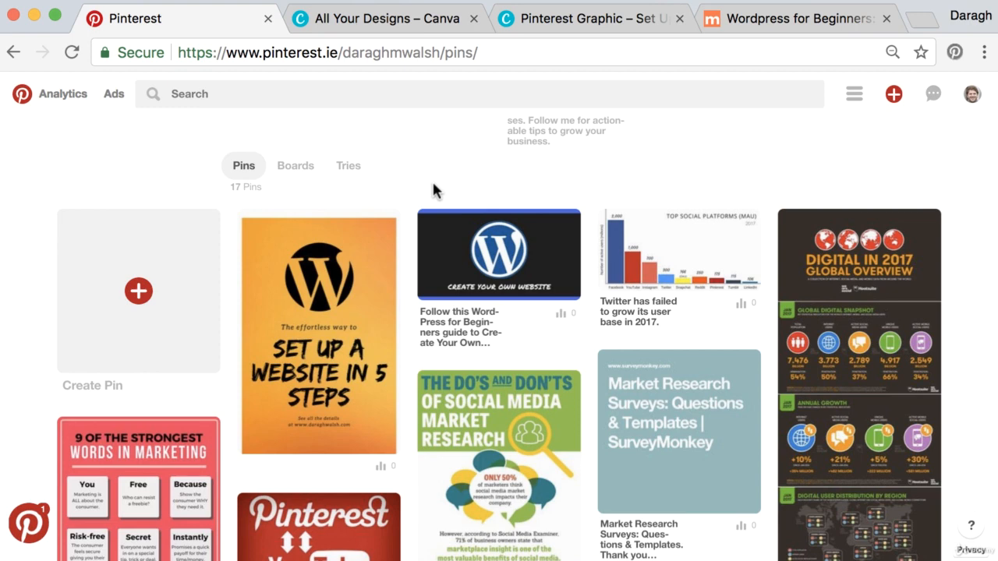
click(416, 21)
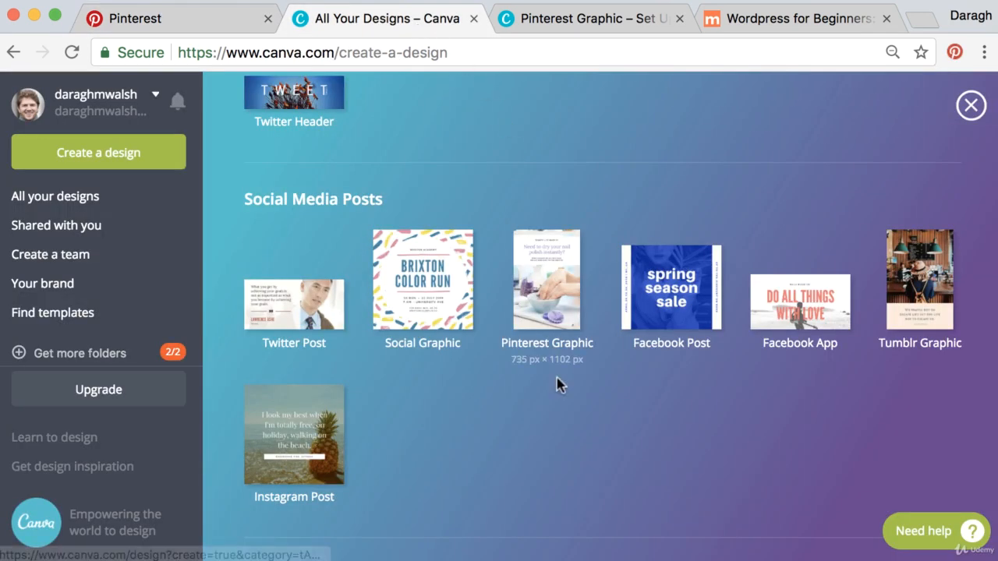
click(217, 23)
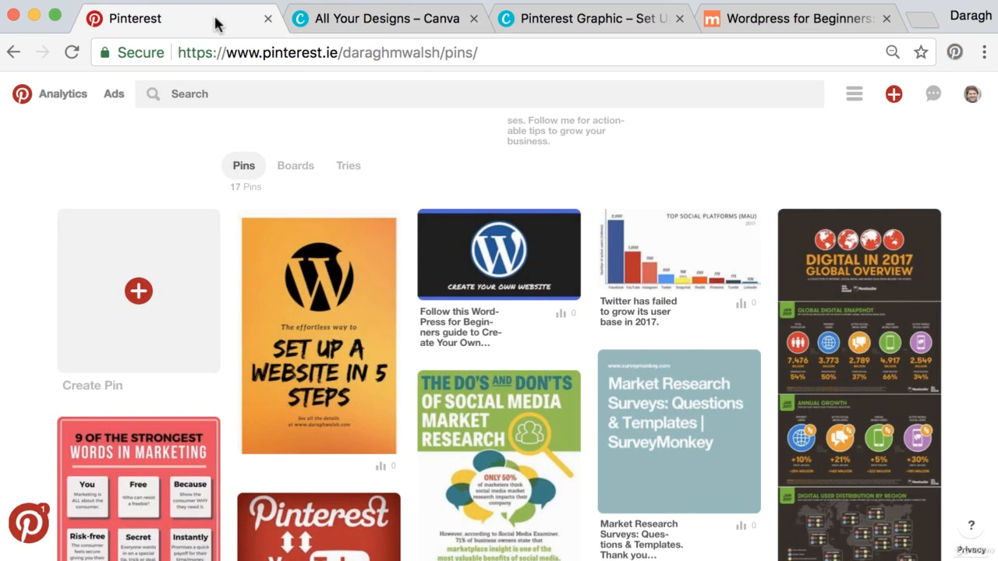